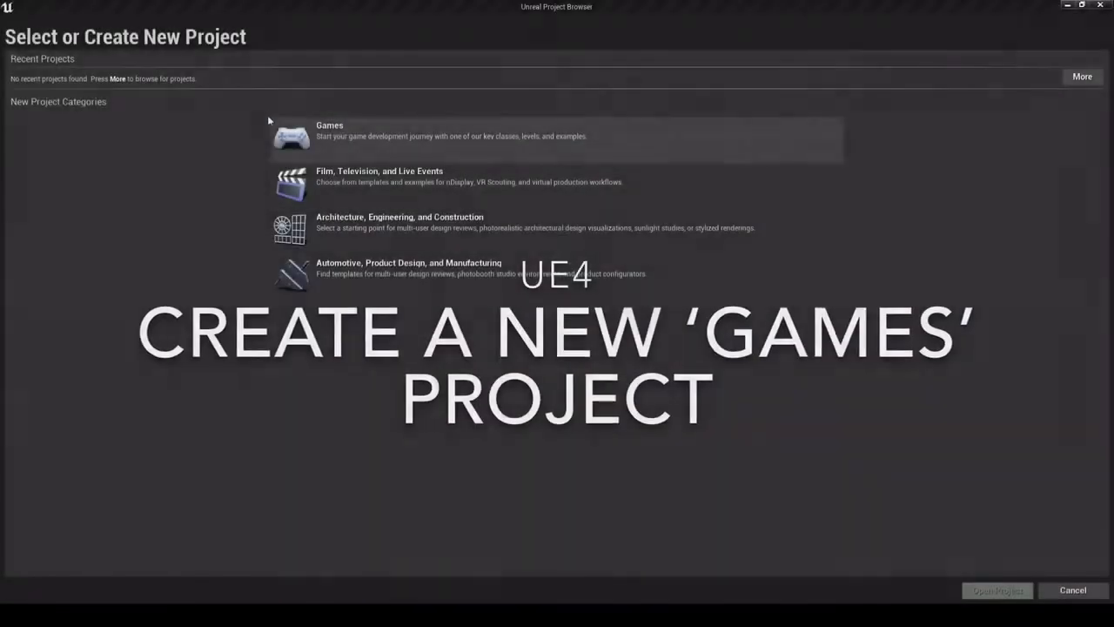
- Choose the Games category and Side Scroller template, and target Mobile / Tablet
click(291, 138)
click(914, 590)
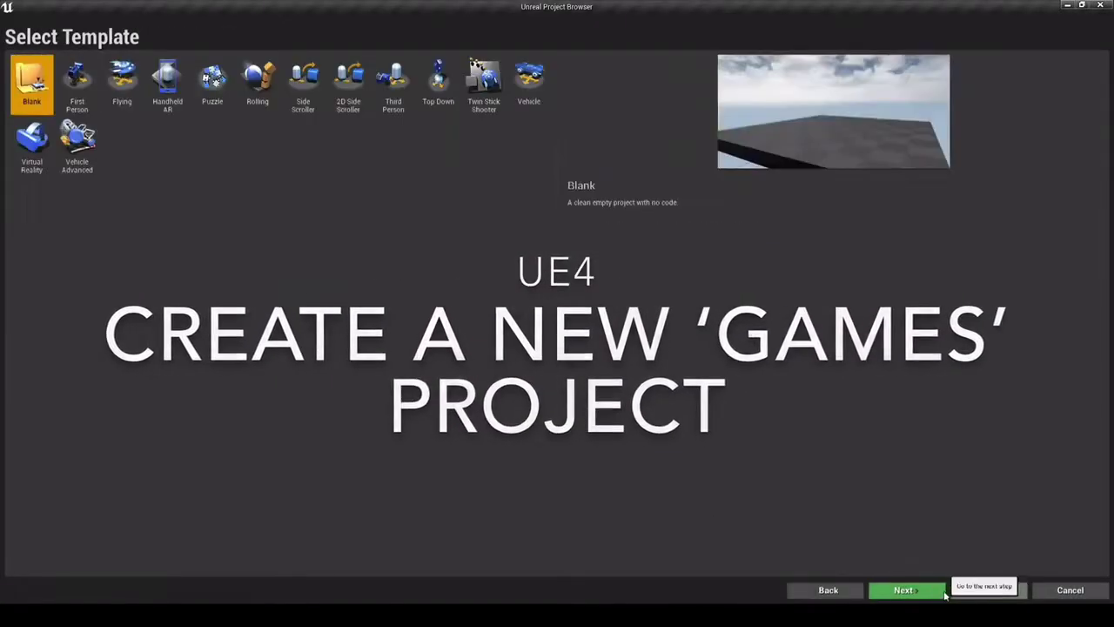
click(301, 108)
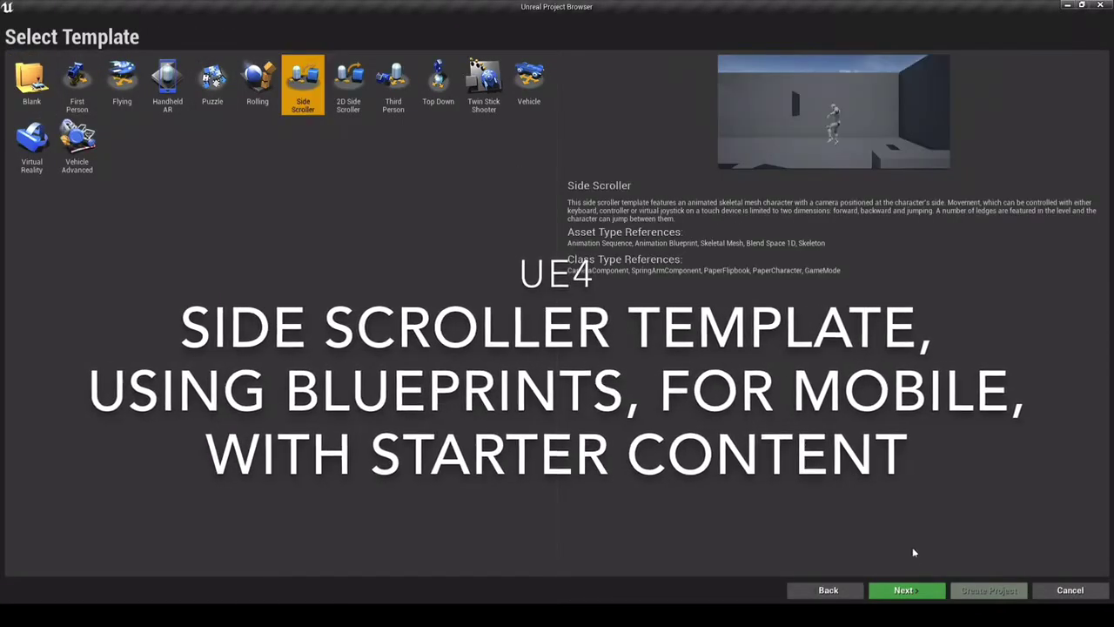
click(906, 590)
click(640, 96)
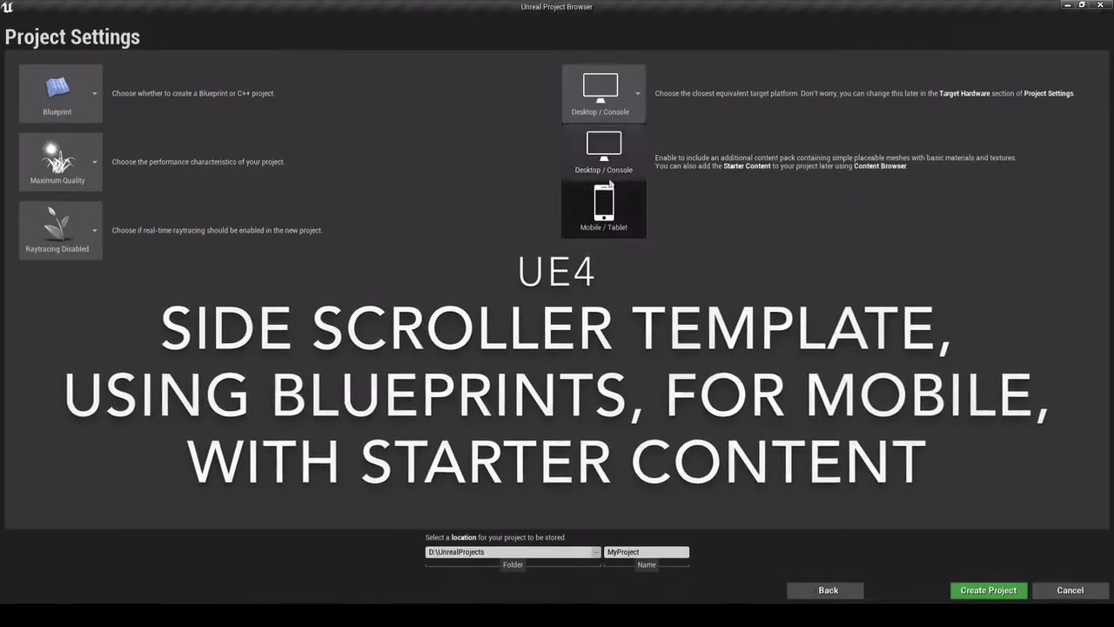
click(597, 270)
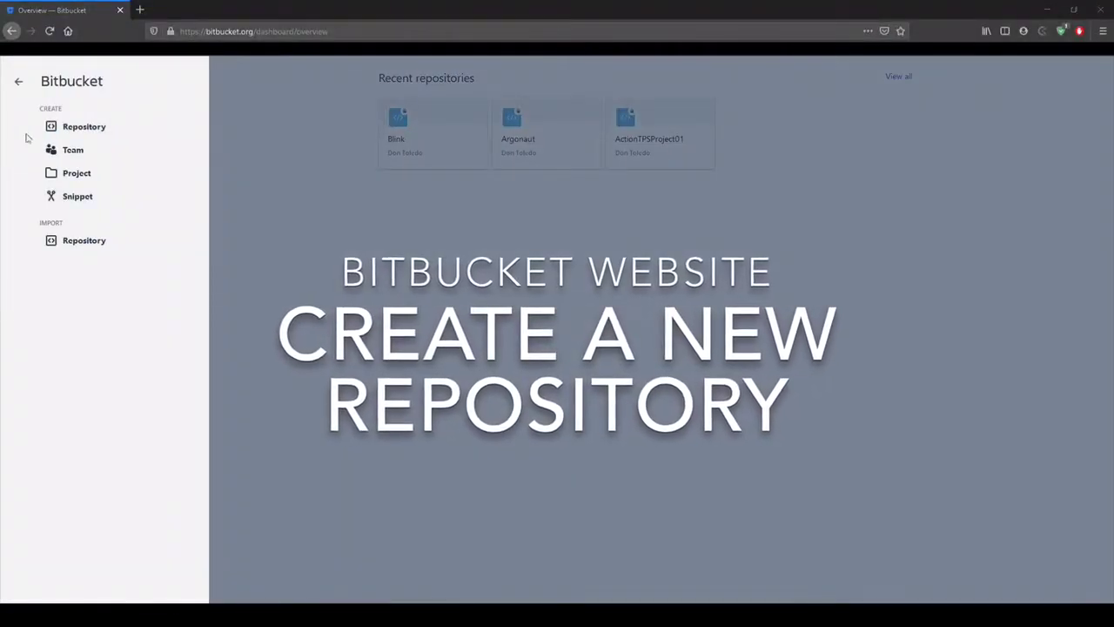
- Create the private Abyssinian repository on Bitbucket and copy its HTTPS clone address
click(69, 128)
text(Abyssinian)
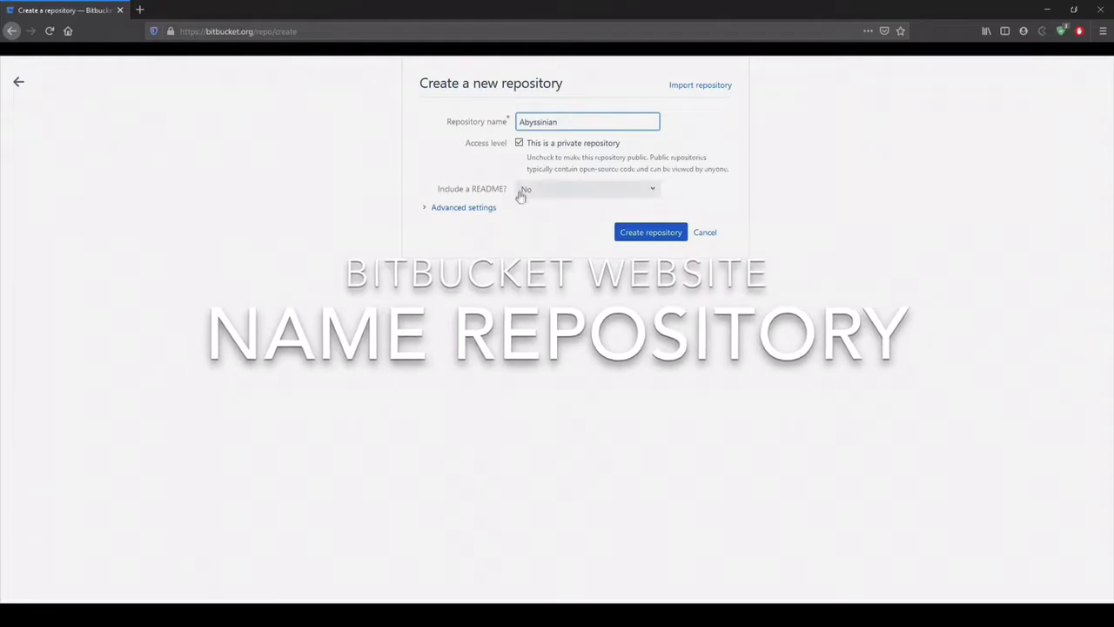
click(460, 207)
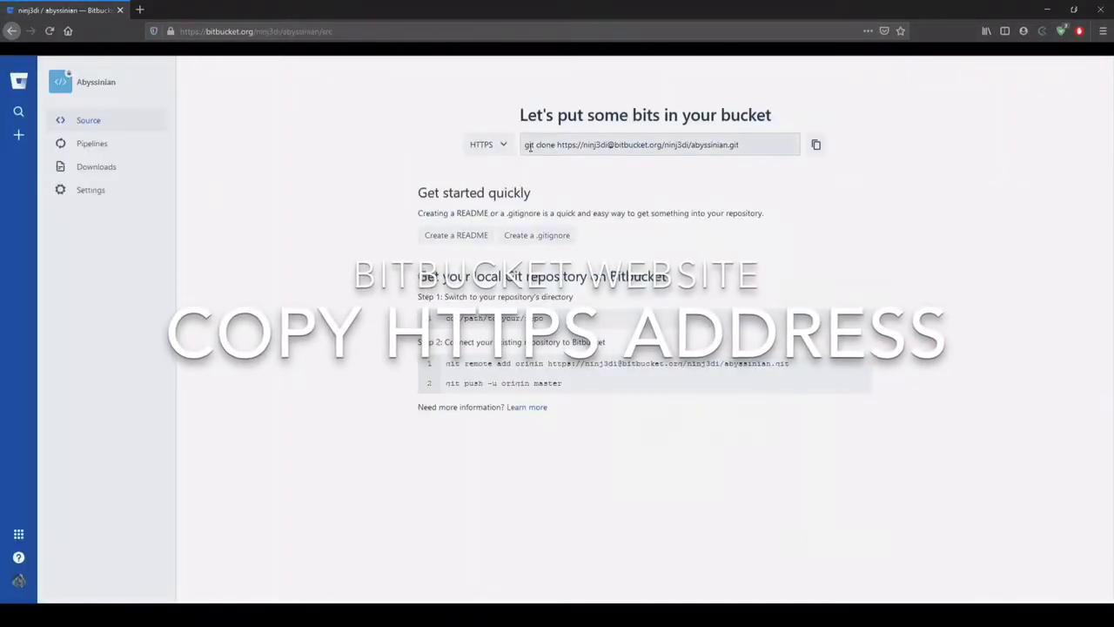
click(487, 144)
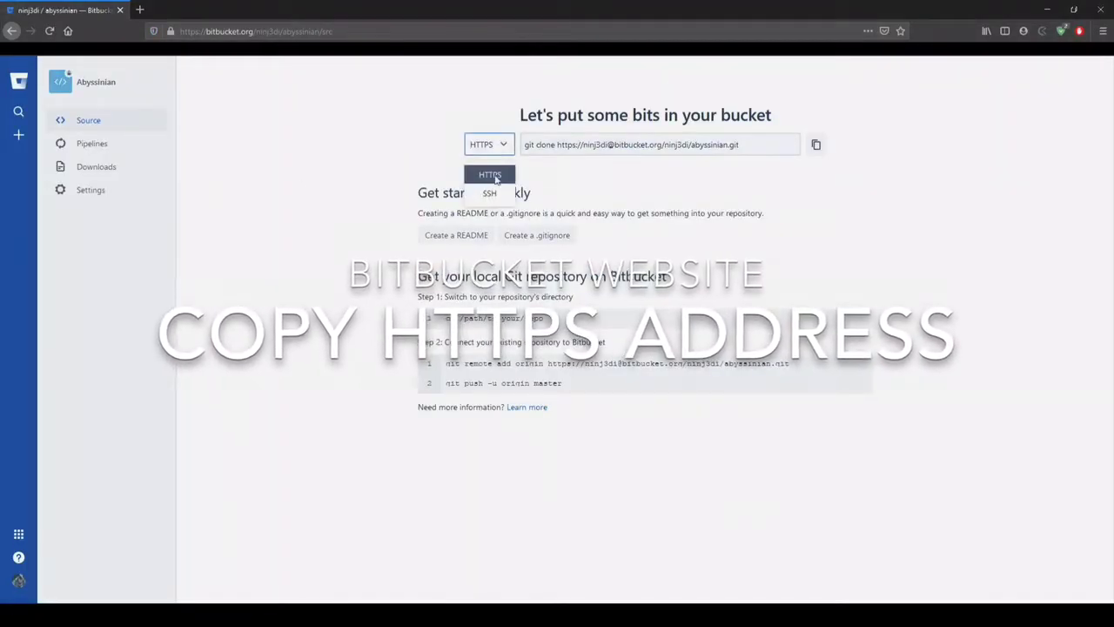
click(479, 170)
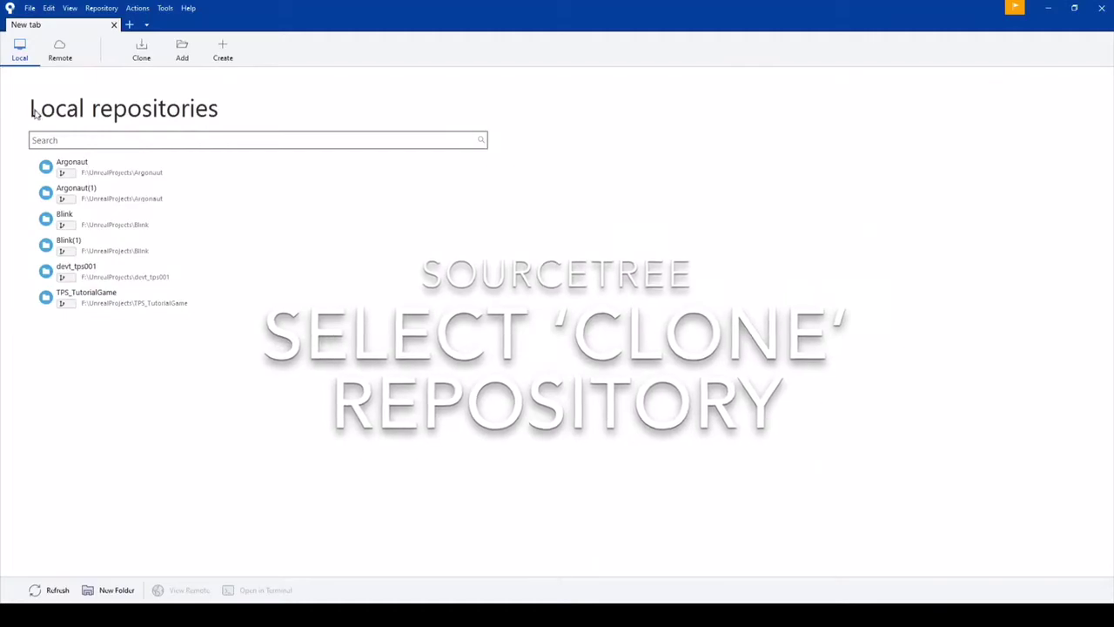
- Paste the clone address into Sourcetree's Clone form with destination D:\UnrealProjects\Abyssinian
click(141, 48)
key(ctrl+v)
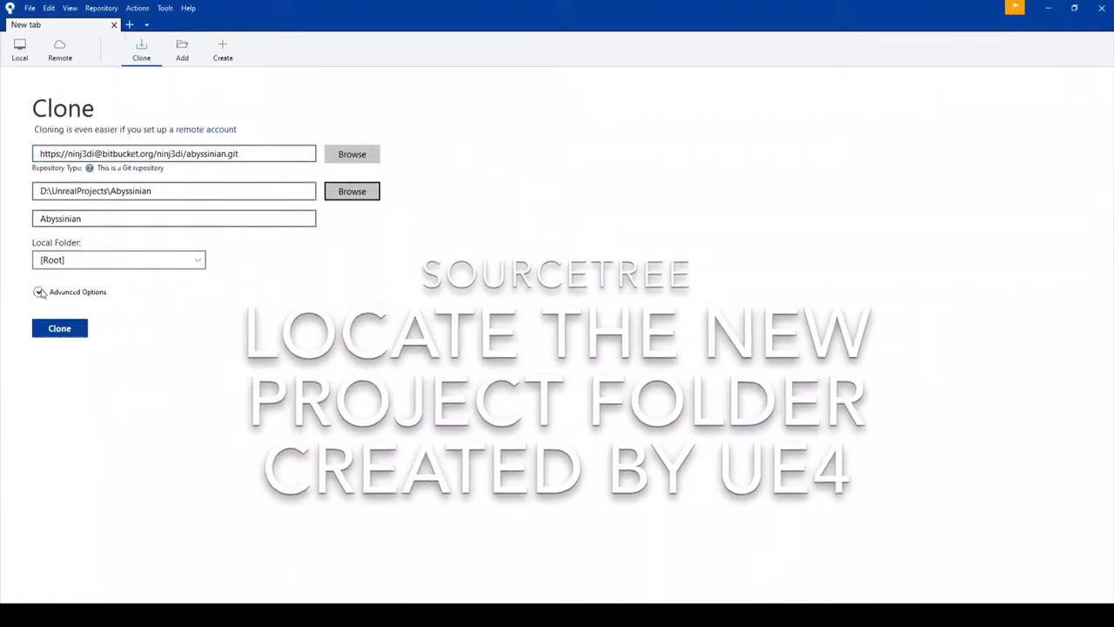
click(38, 291)
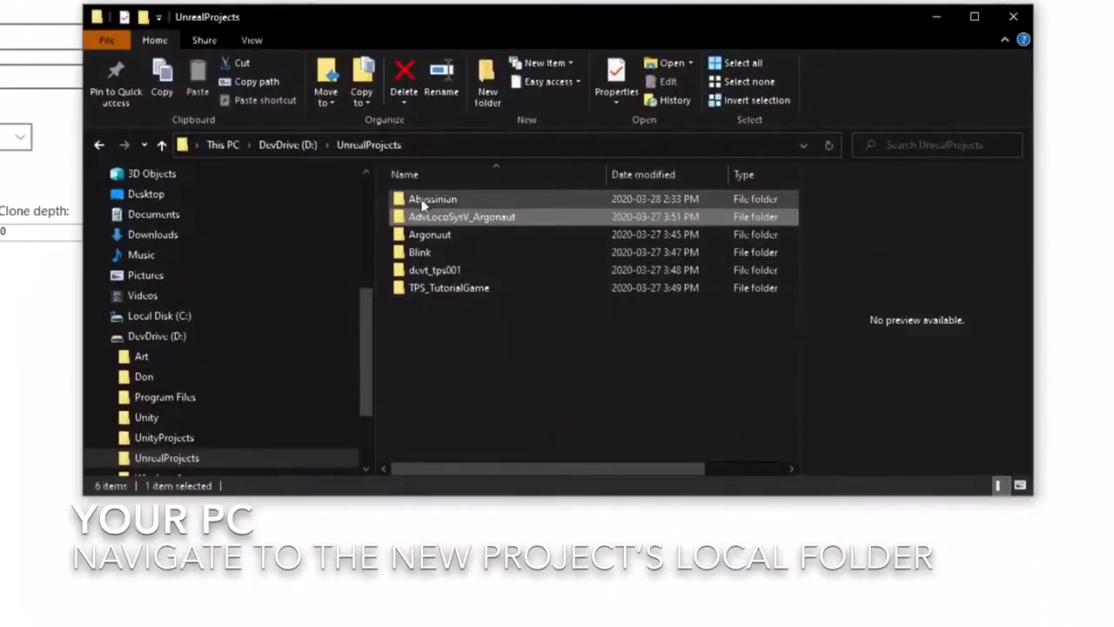
- Create a new folder named TEMP in UnrealProjects
right_click(511, 355)
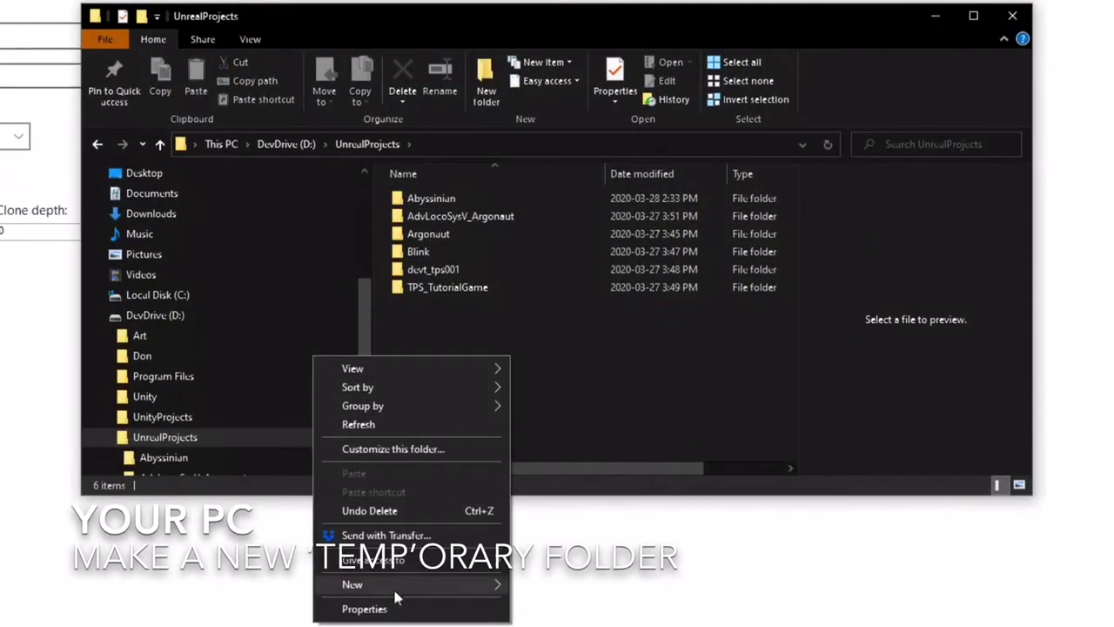
mouse_move(396, 588)
click(596, 480)
text(TEMP)
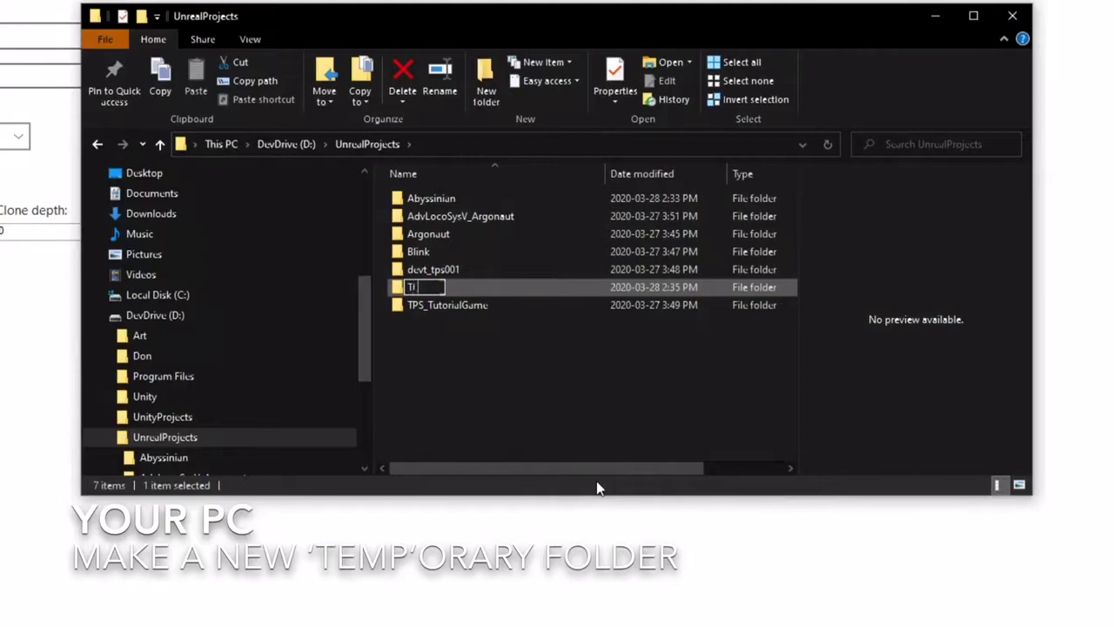
key(Return)
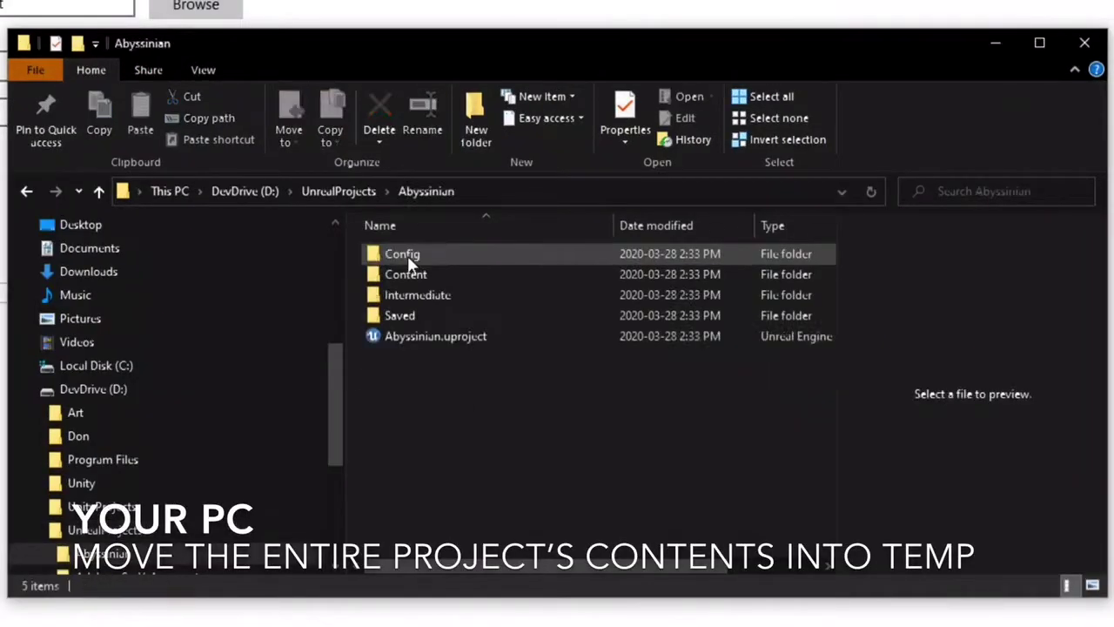
- Move all five Abyssinian project items into TEMP, then start the Sourcetree clone
mouse_move(517, 479)
mouse_down()
mouse_move(384, 247)
mouse_move(99, 412)
mouse_up()
scroll(174, 391, down, 5)
right_drag(99, 412, 96, 412)
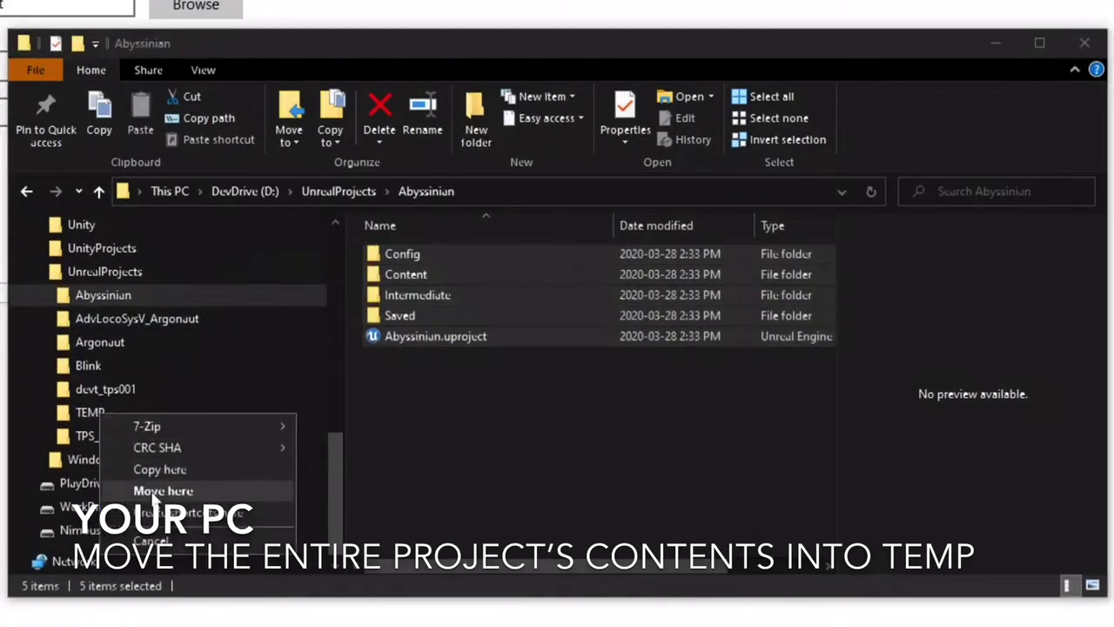
click(174, 494)
click(90, 412)
click(103, 295)
click(105, 272)
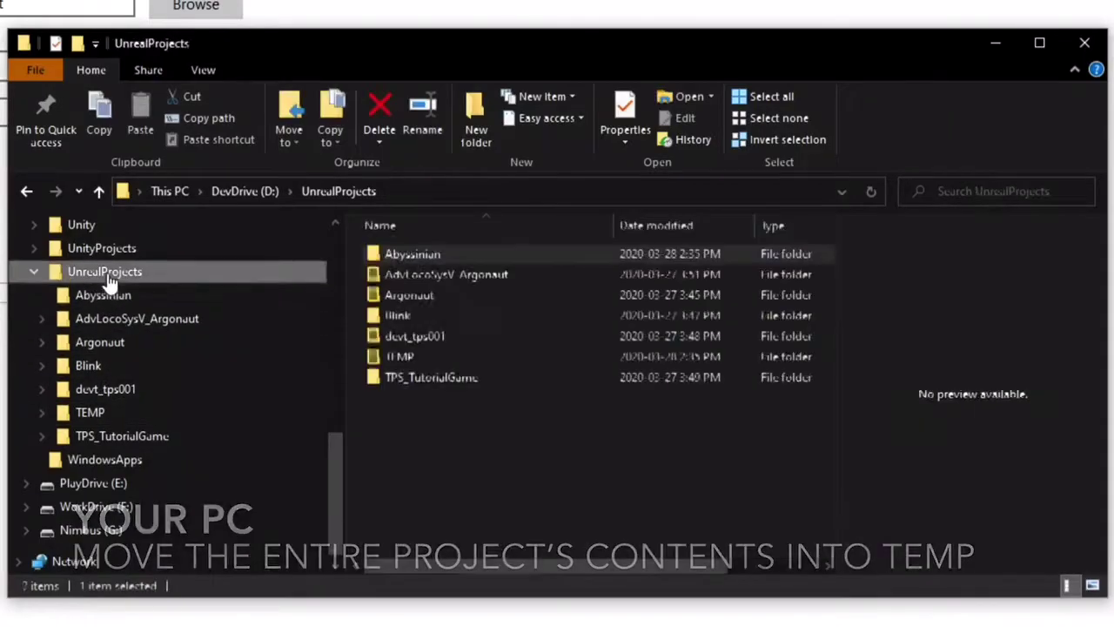
click(58, 380)
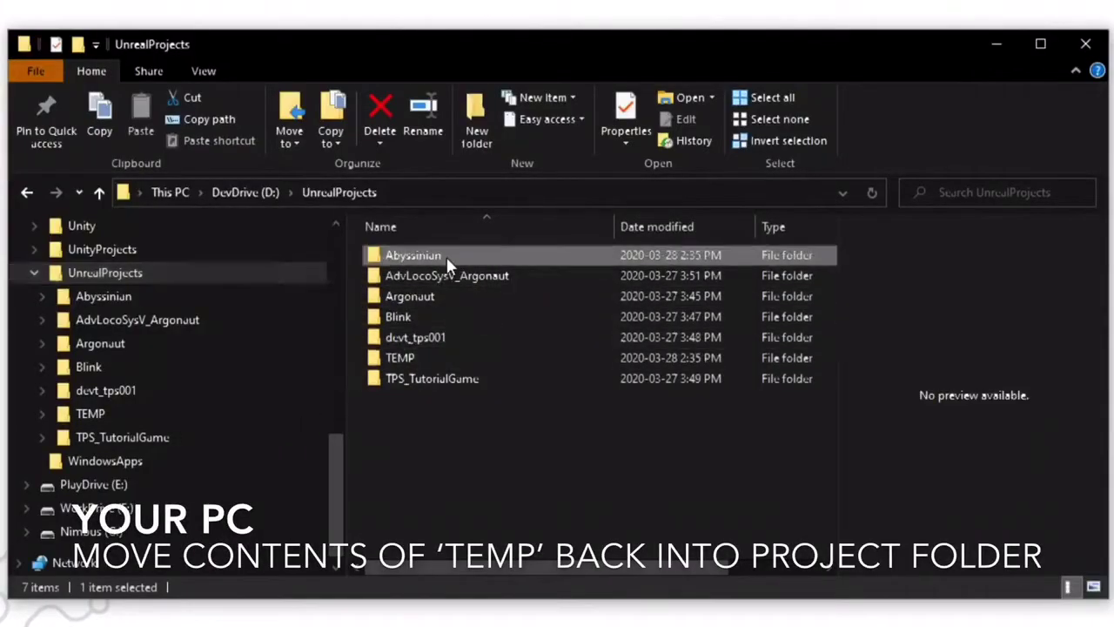
- Move all five items from TEMP back into the Abyssinian folder
click(214, 294)
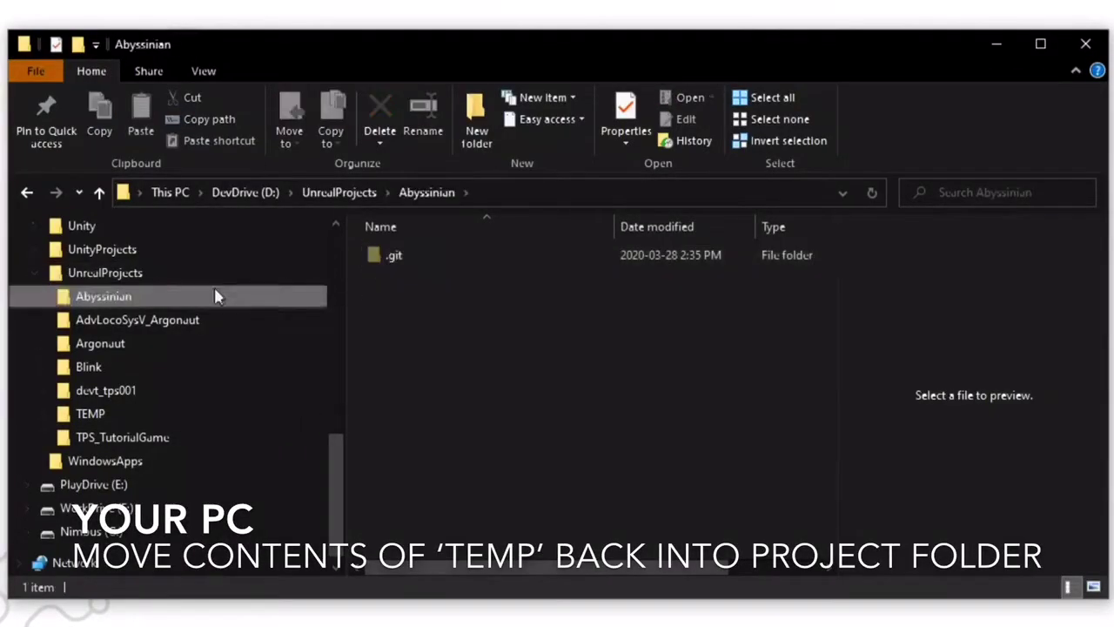
click(89, 413)
drag(423, 377, 383, 318)
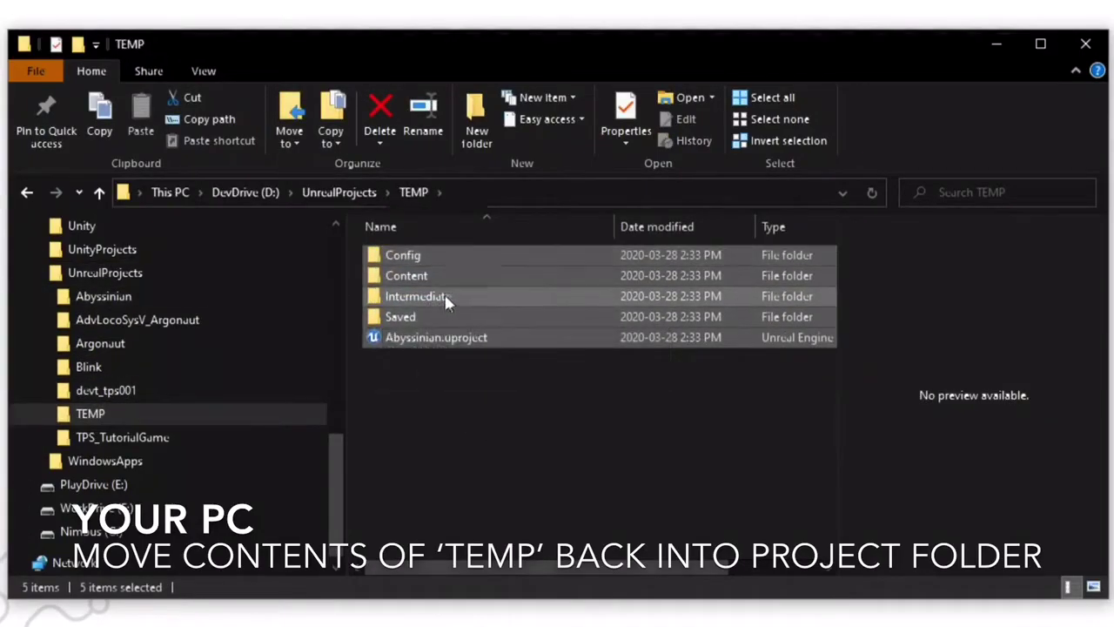
right_drag(445, 298, 160, 297)
click(204, 378)
- Delete the TEMP folder and reopen Abyssinian
click(83, 275)
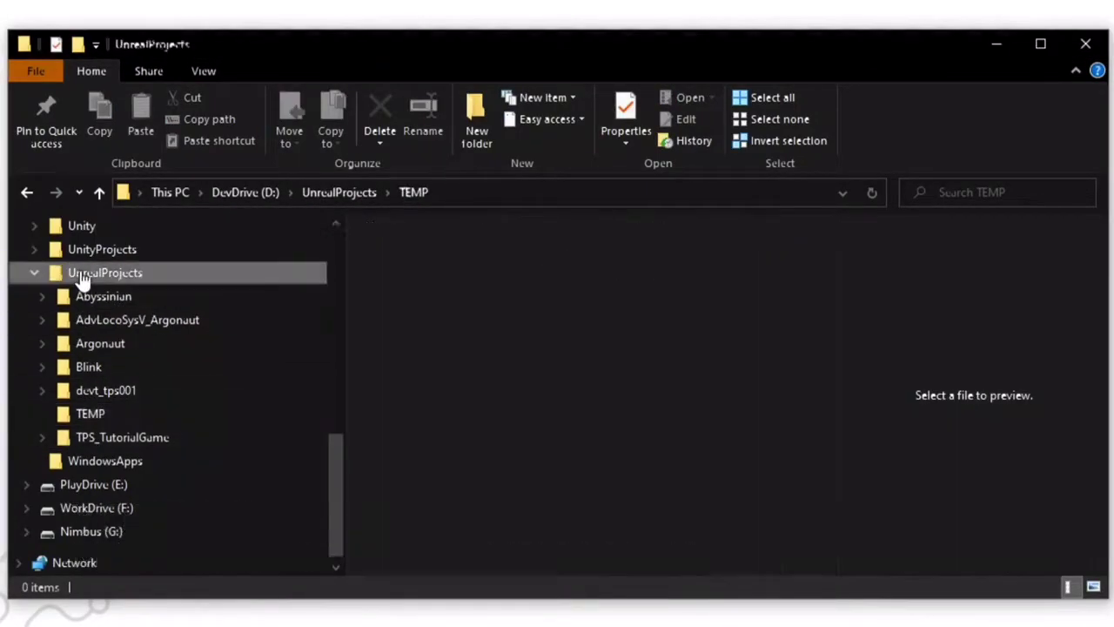
click(402, 362)
click(386, 113)
double_click(435, 254)
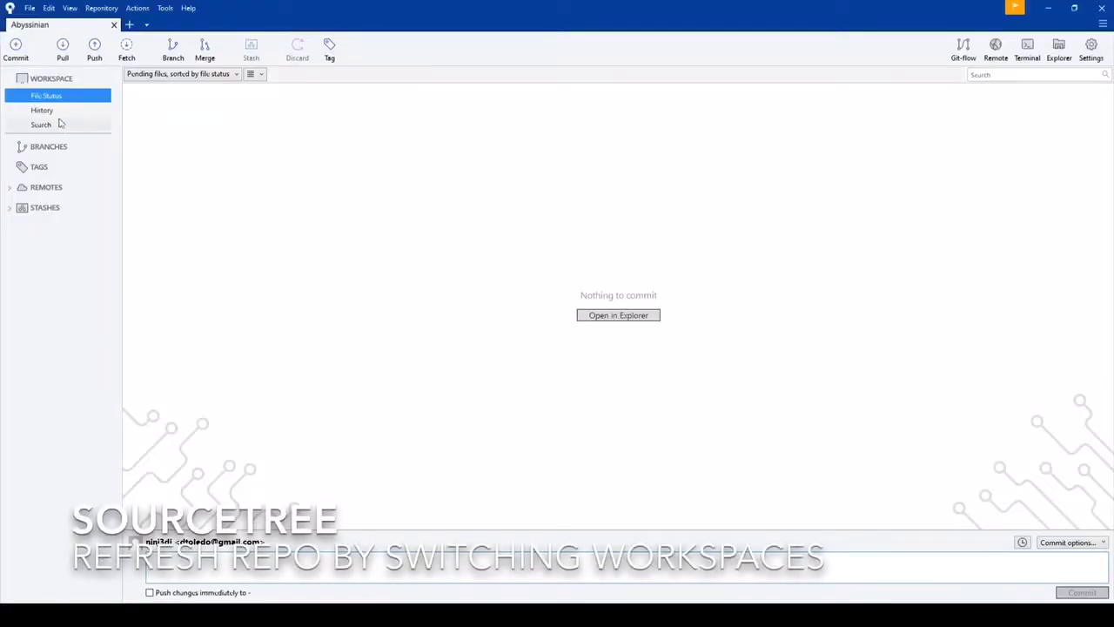
- Review the uncommitted files in Sourcetree's File Status and start creating a .gitignore
click(89, 113)
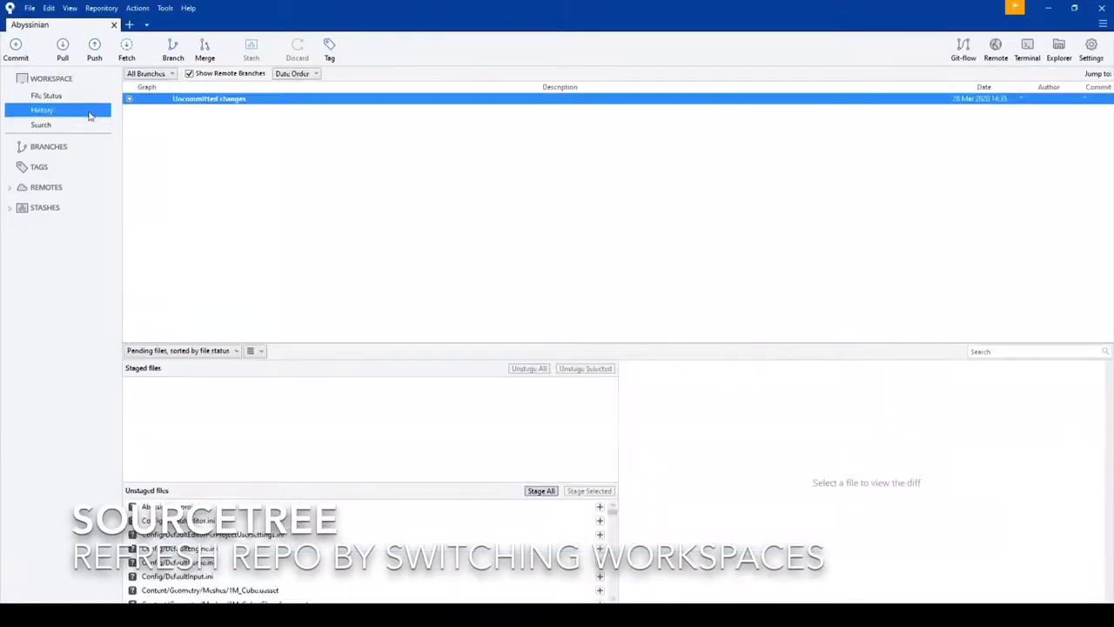
click(48, 95)
click(200, 414)
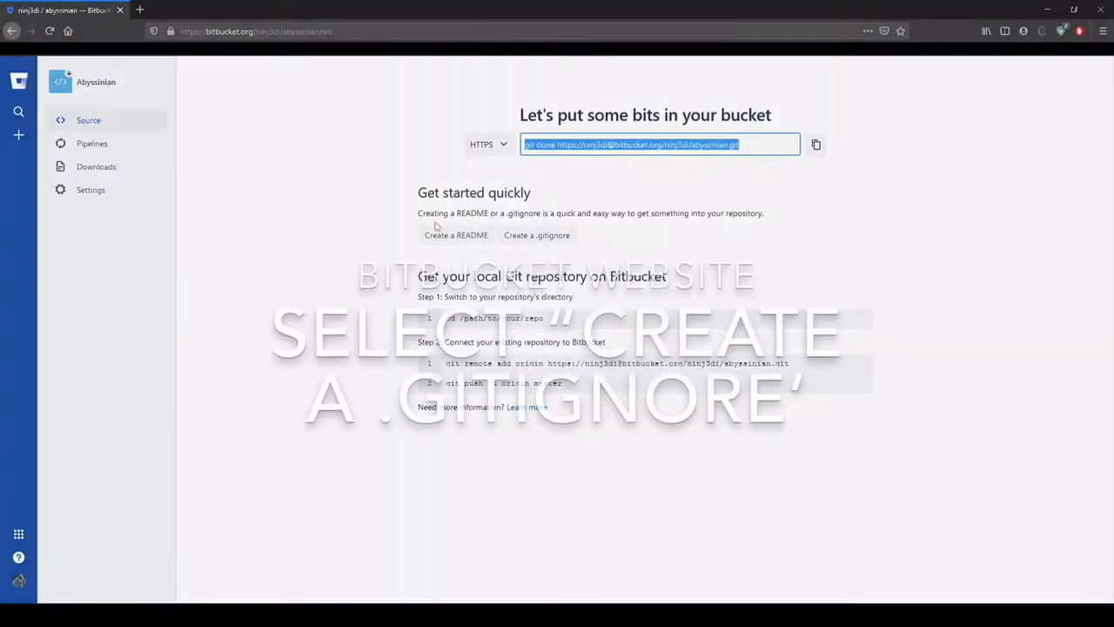
click(543, 242)
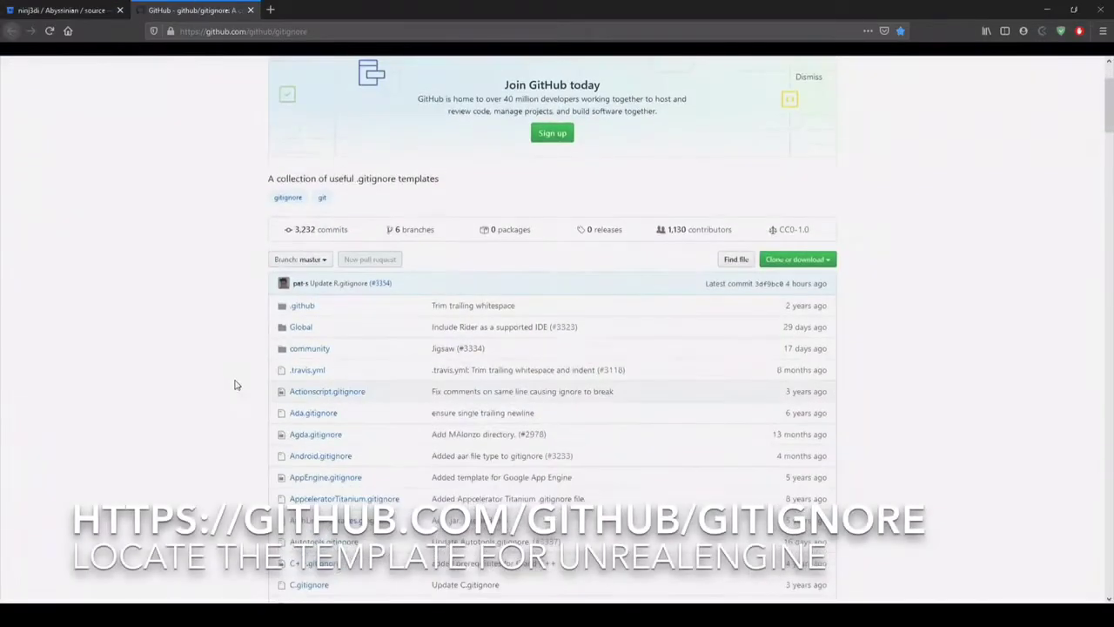
- Find and open the UnrealEngine.gitignore template on GitHub
scroll(228, 388, down, 10)
scroll(222, 399, down, 10)
scroll(220, 398, down, 10)
scroll(218, 396, down, 10)
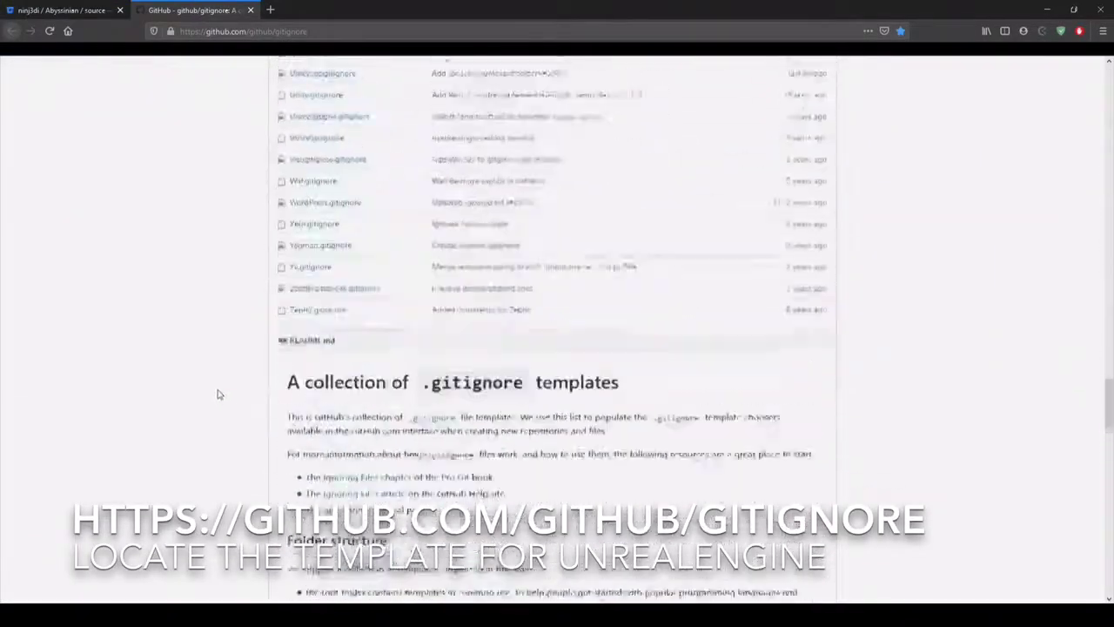
scroll(218, 395, up, 5)
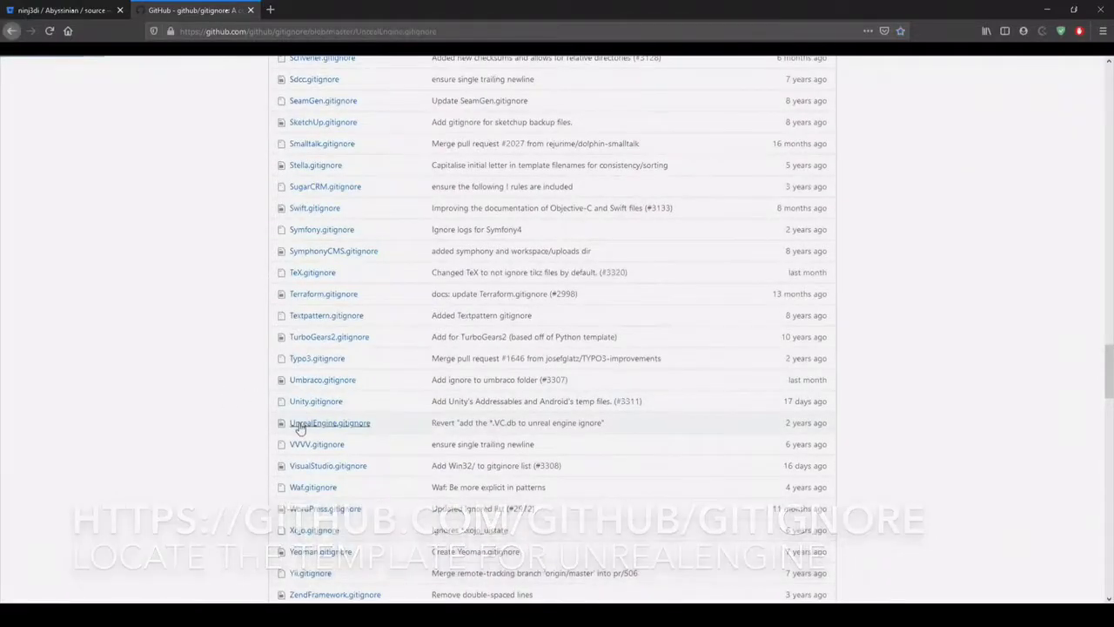
click(305, 423)
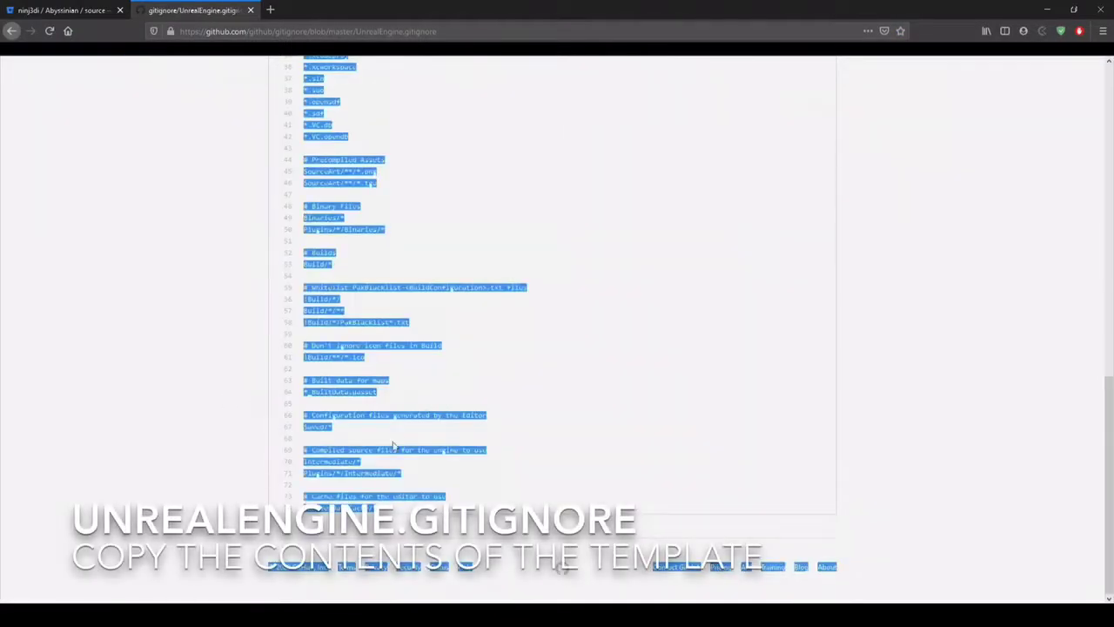
- Select the whole UnrealEngine.gitignore text and copy it
drag(306, 133, 370, 292)
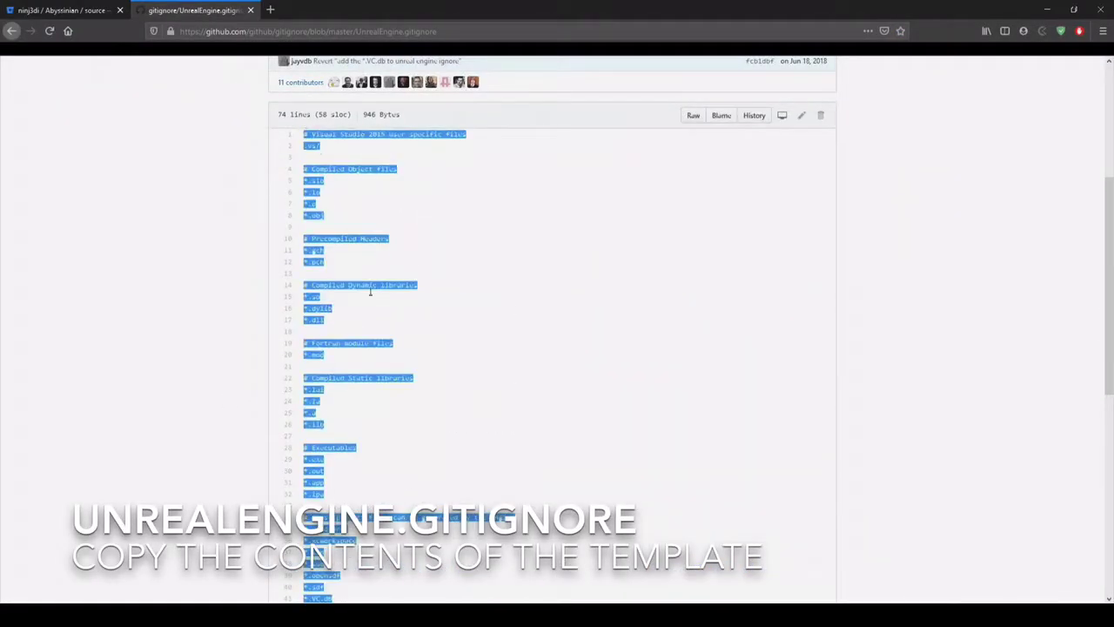
scroll(770, 328, down, 5)
scroll(744, 407, down, 5)
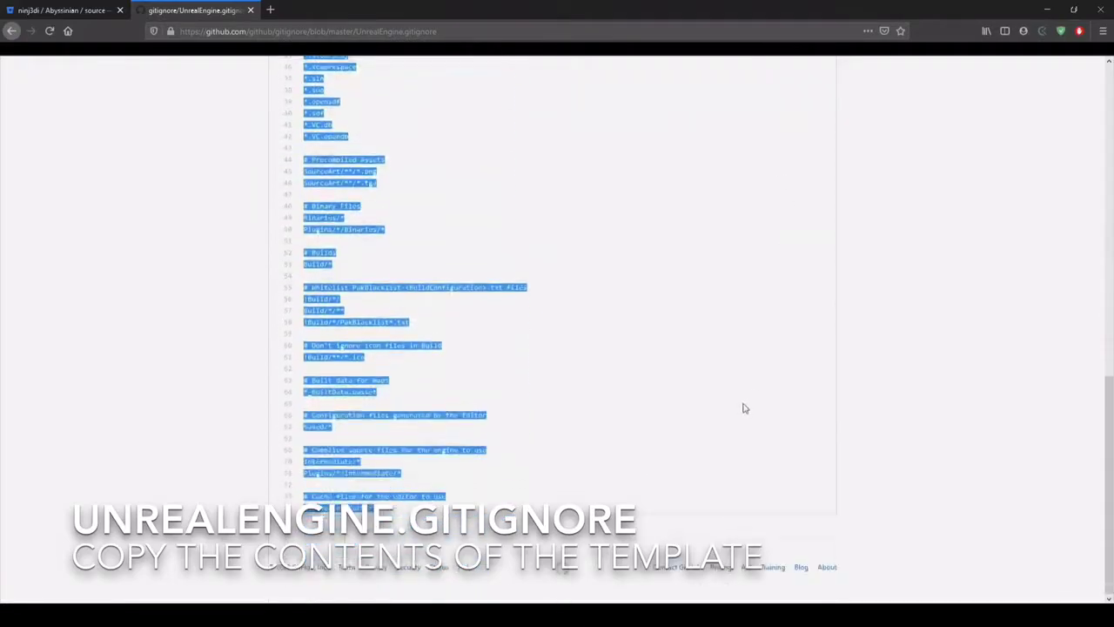
right_click(339, 388)
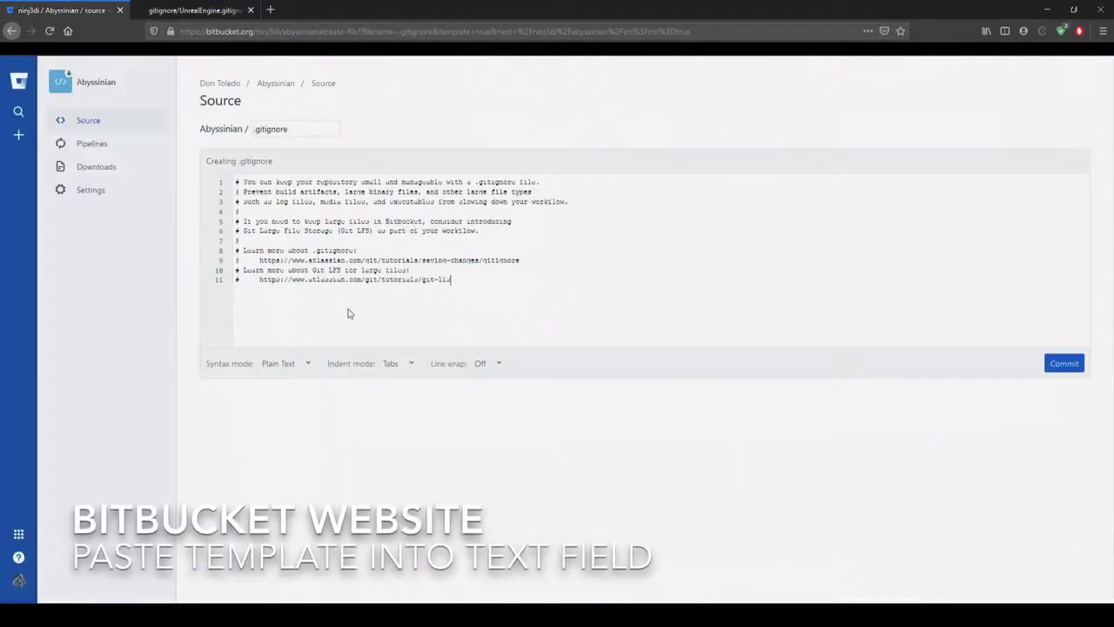
- Replace the default .gitignore text in Bitbucket's editor with the pasted UnrealEngine template
key(ctrl+a)
key(Delete)
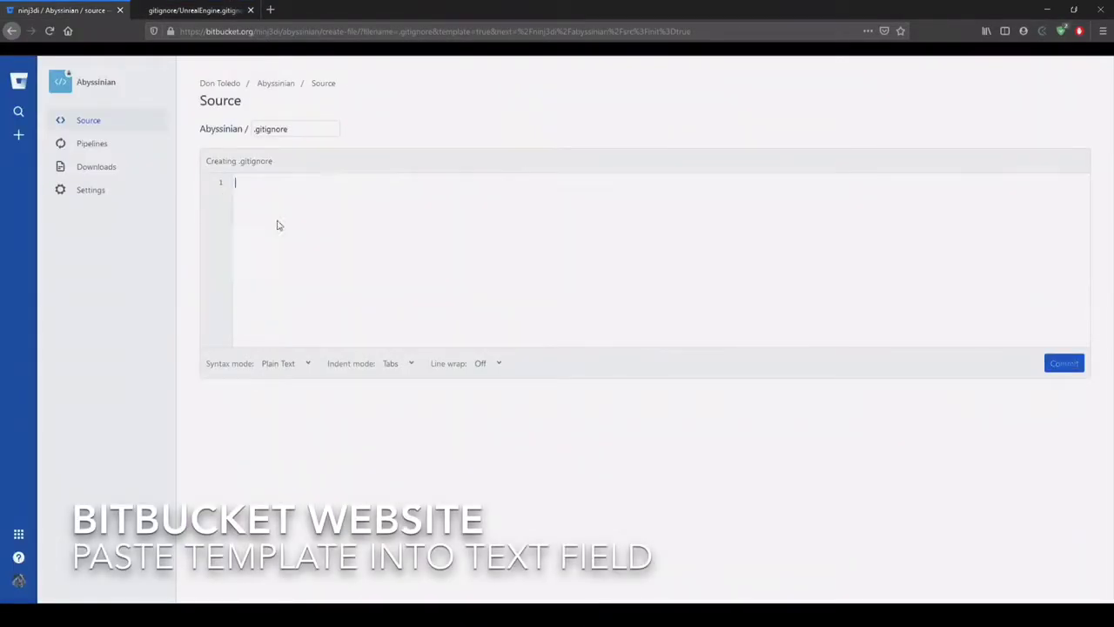
right_click(240, 181)
click(266, 232)
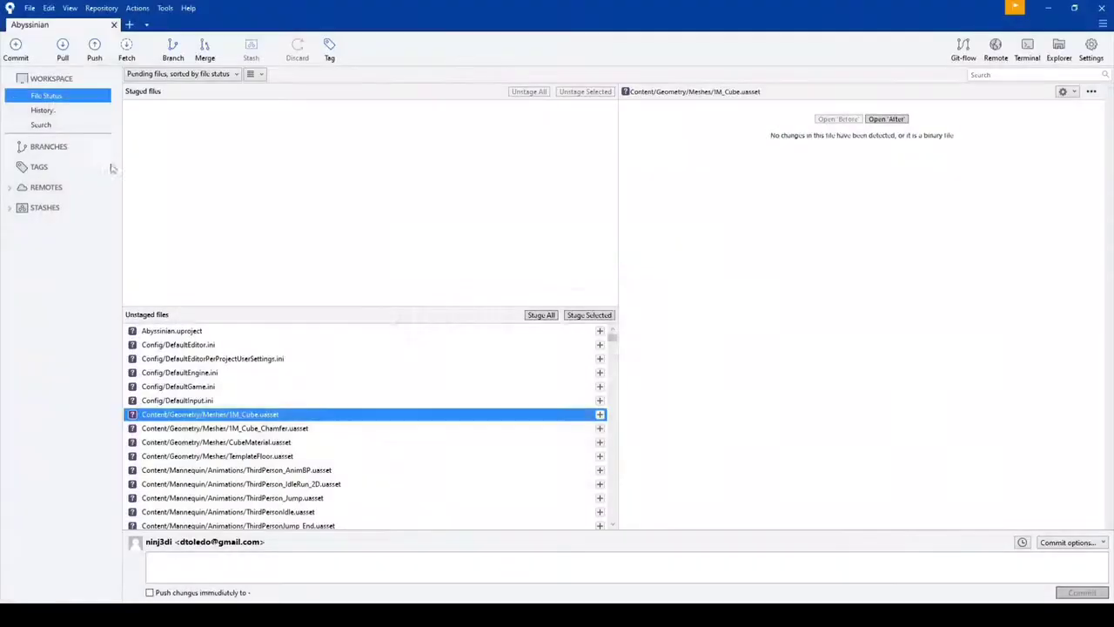
- Pull from origin to bring the new .gitignore into the local master branch
click(61, 50)
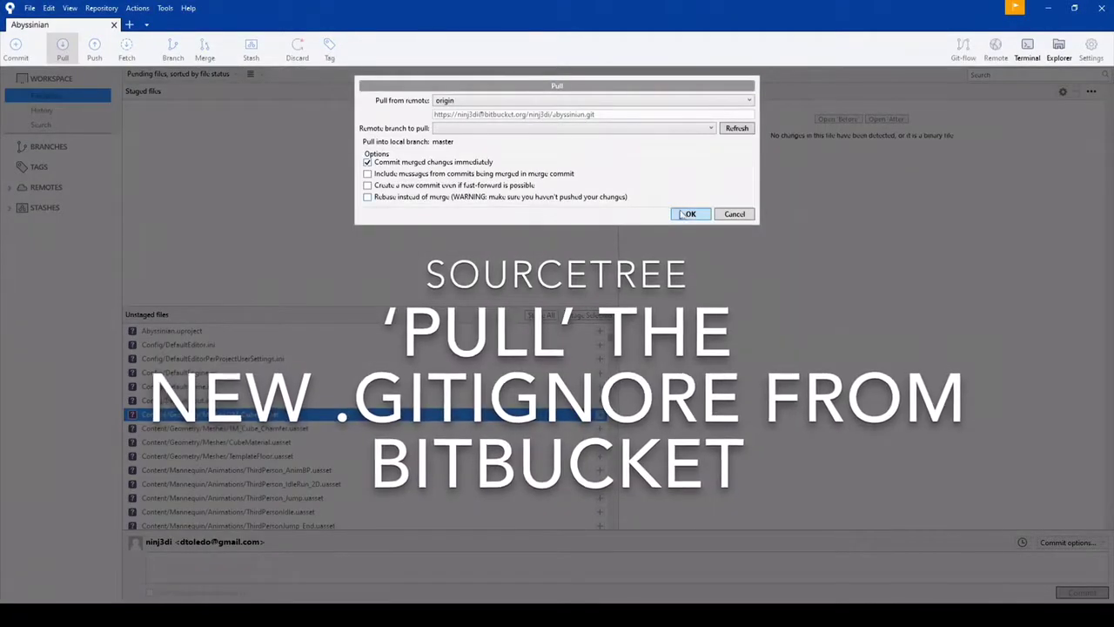
click(690, 213)
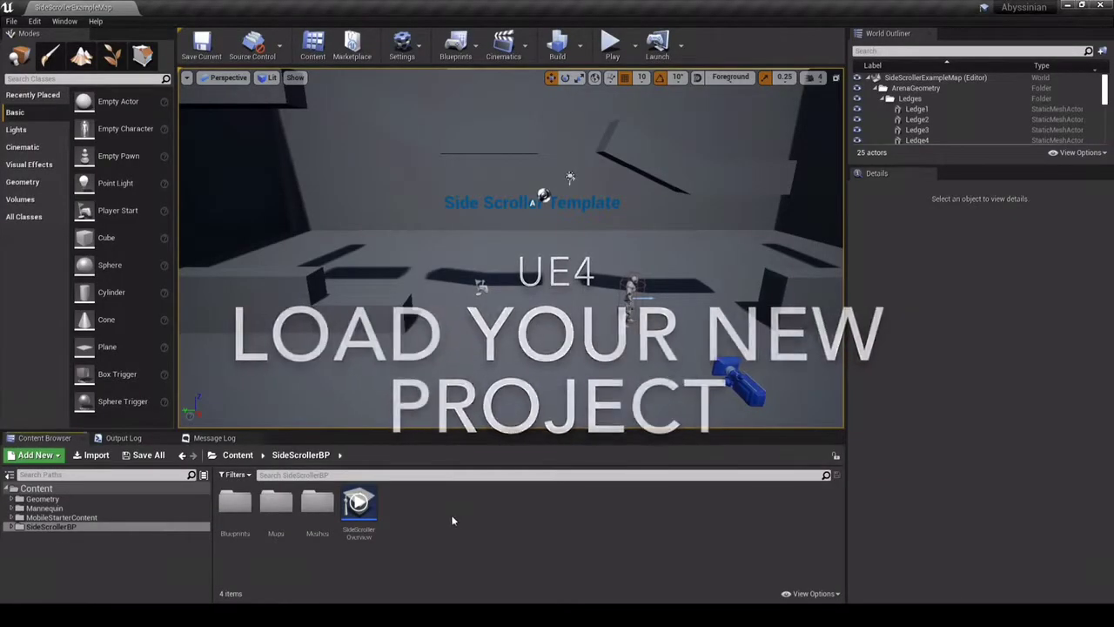
- Create a StarterContent folder and move it to the Content root
right_click(451, 519)
click(499, 164)
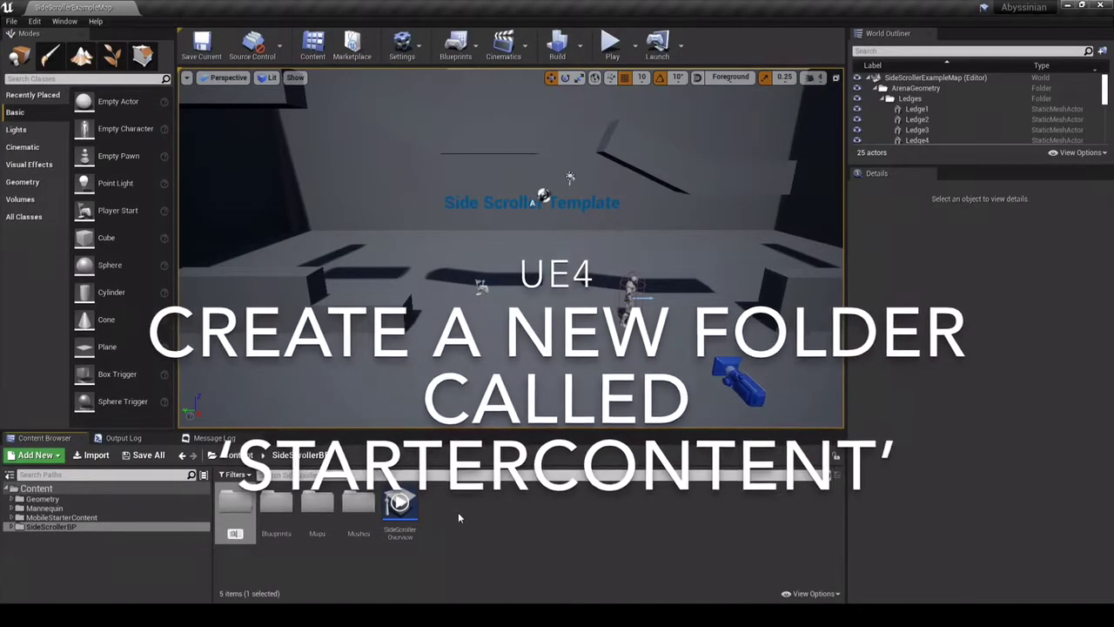
text(StarterContent)
key(Return)
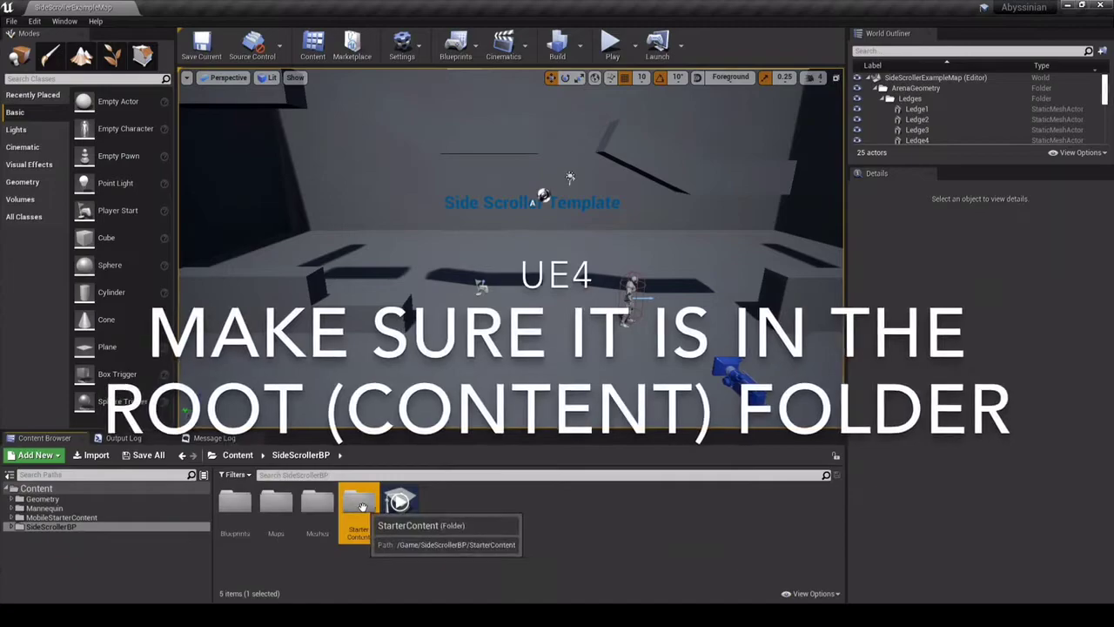
drag(346, 510, 59, 494)
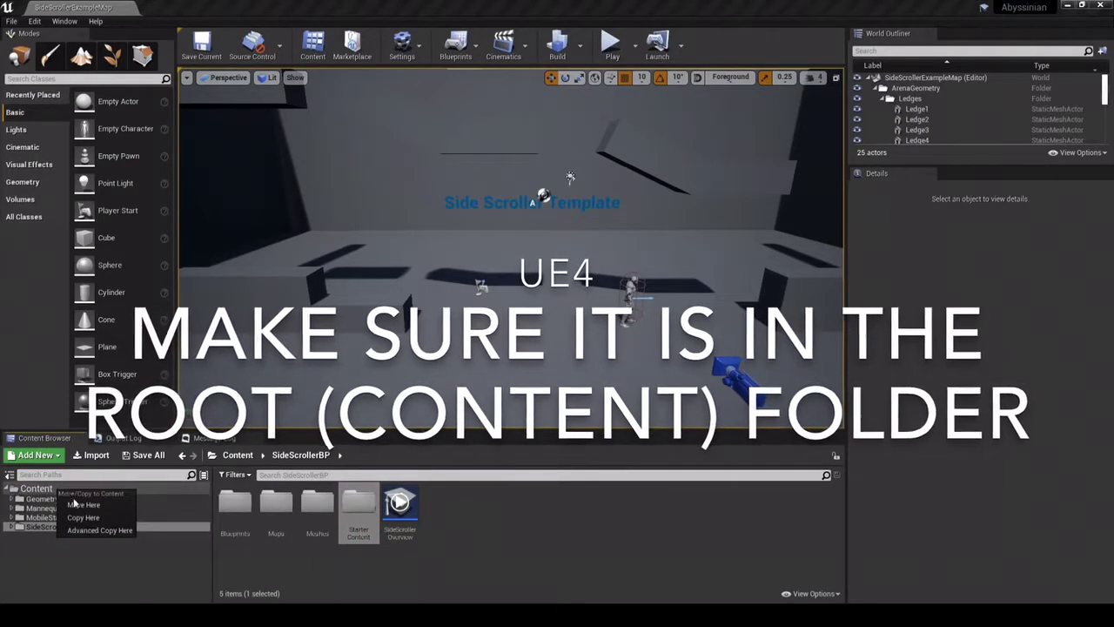
click(74, 504)
- Move the four folders from Geometry through SideScrollerBP into StarterContent
click(63, 487)
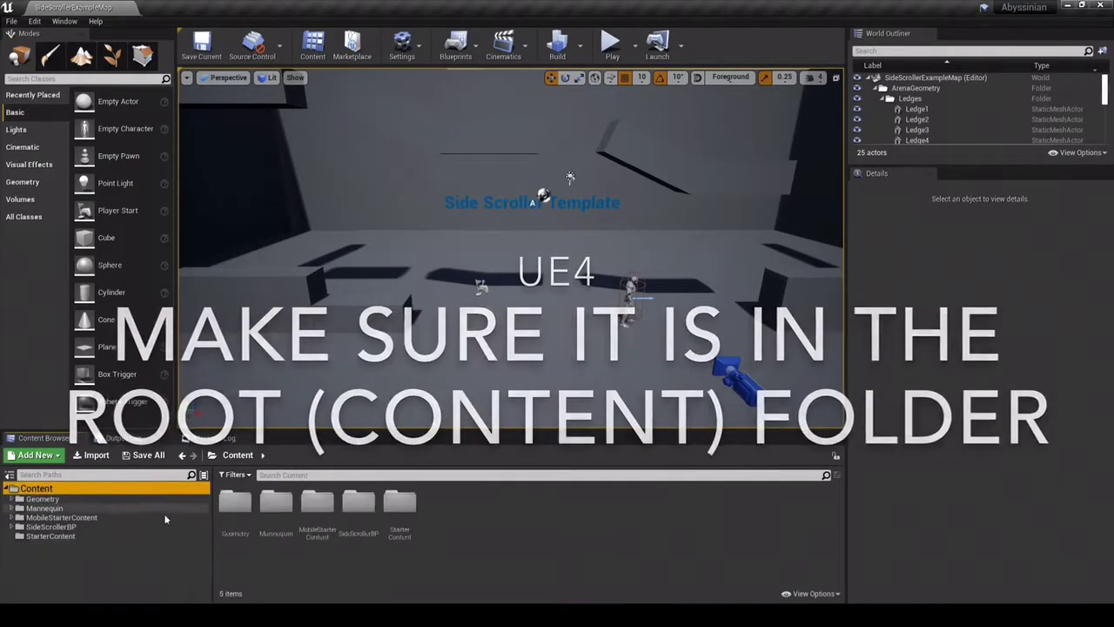
click(235, 505)
shift+click(358, 505)
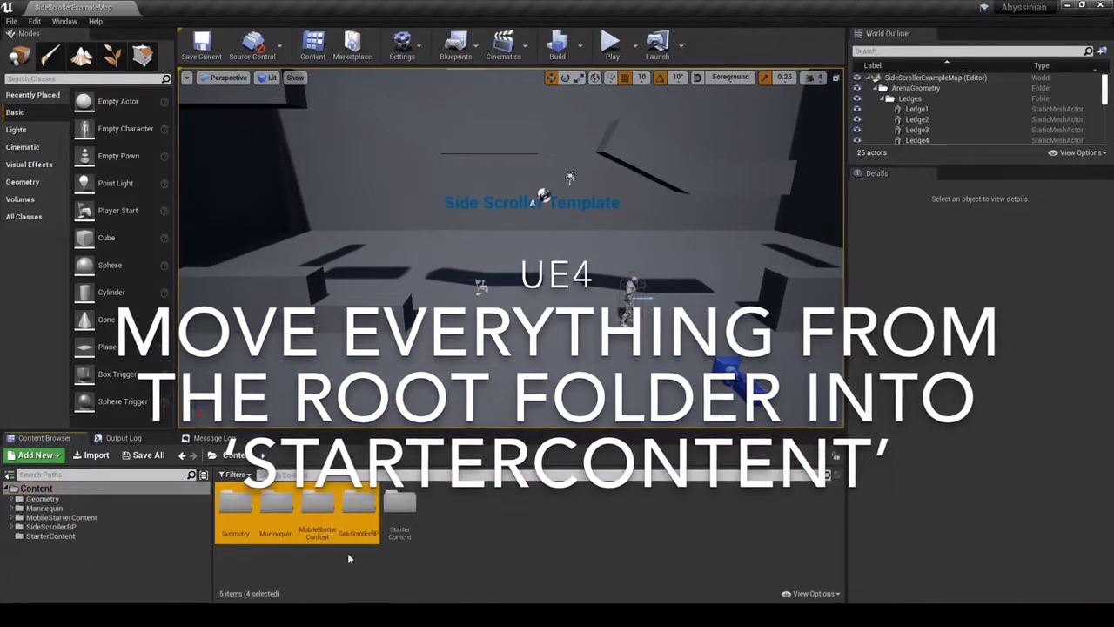
drag(357, 518, 405, 512)
click(422, 519)
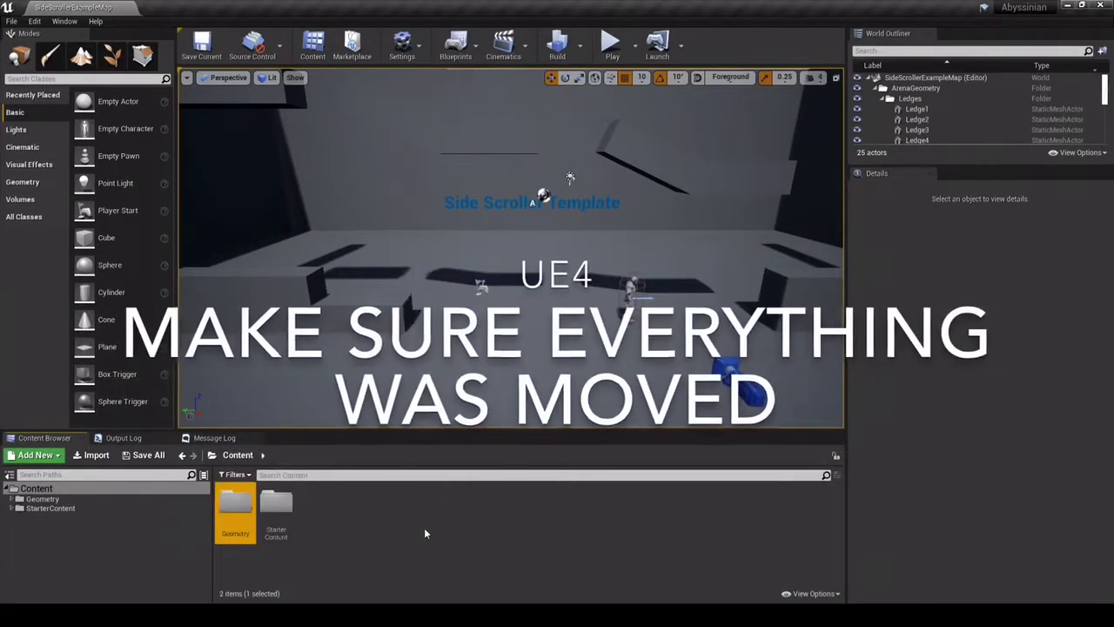
- Confirm the leftover Geometry folder is empty and delete it
double_click(235, 509)
double_click(235, 505)
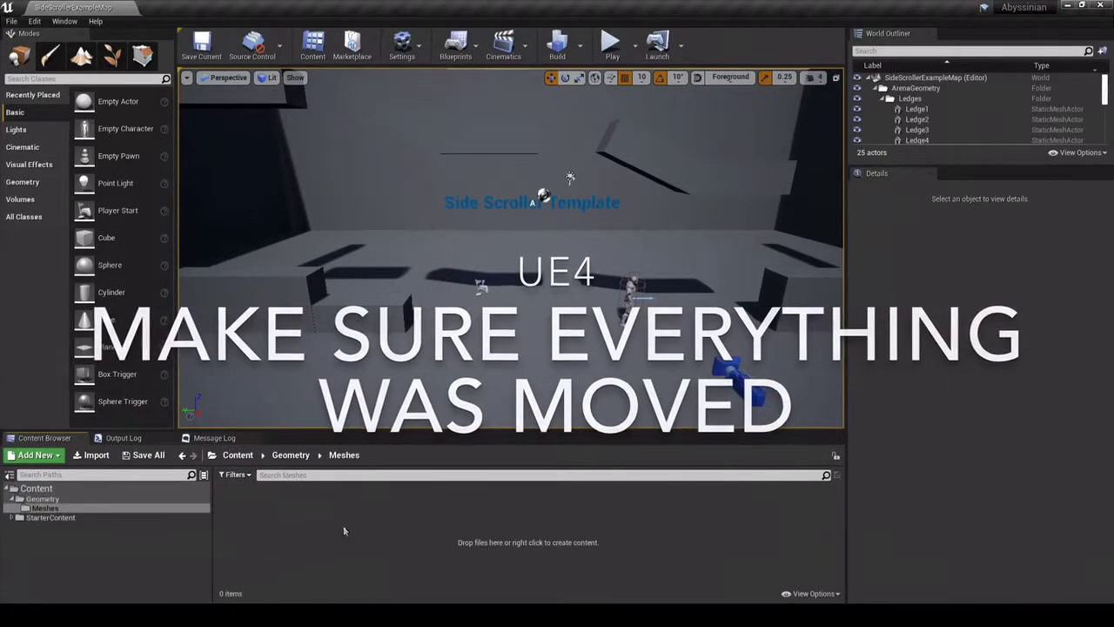
right_click(36, 501)
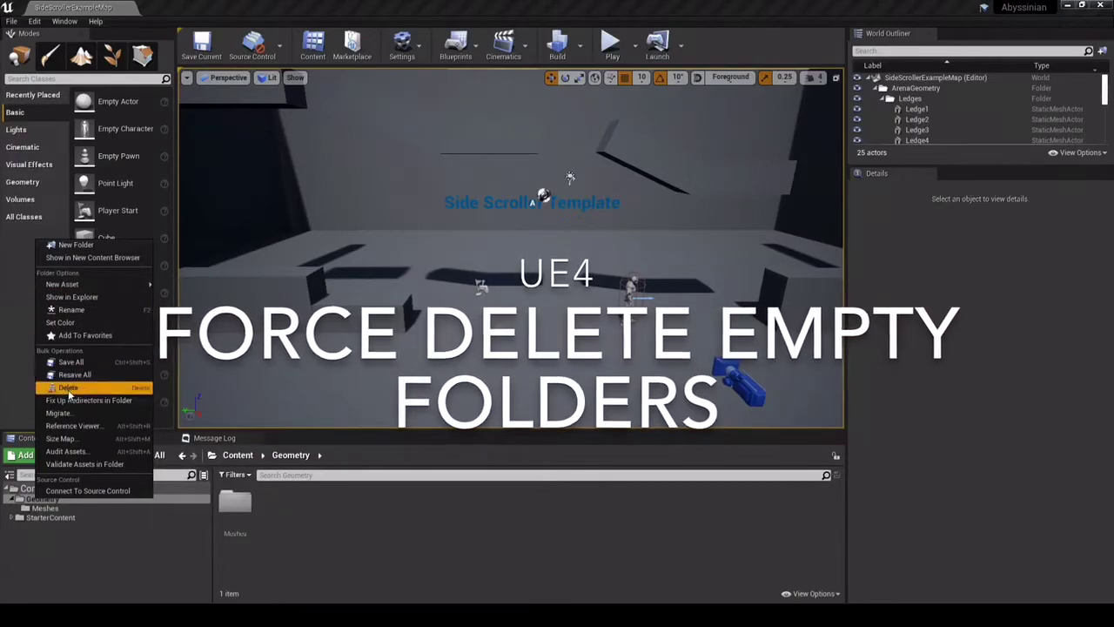
click(68, 387)
click(470, 492)
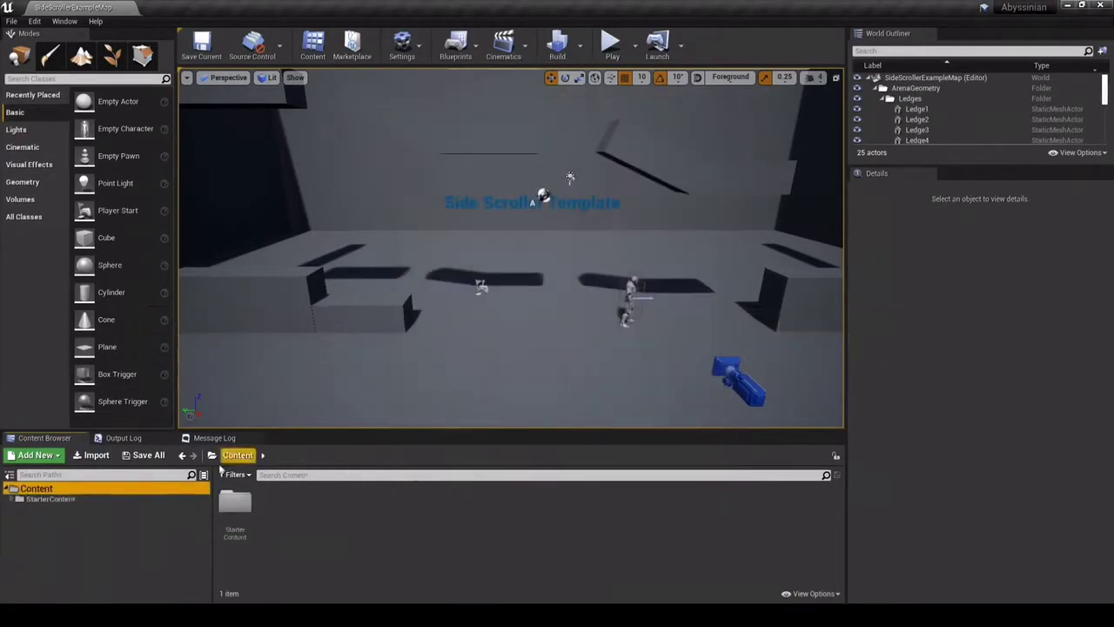
- Colour the StarterContent folder teal
click(54, 499)
right_click(21, 501)
mouse_move(50, 284)
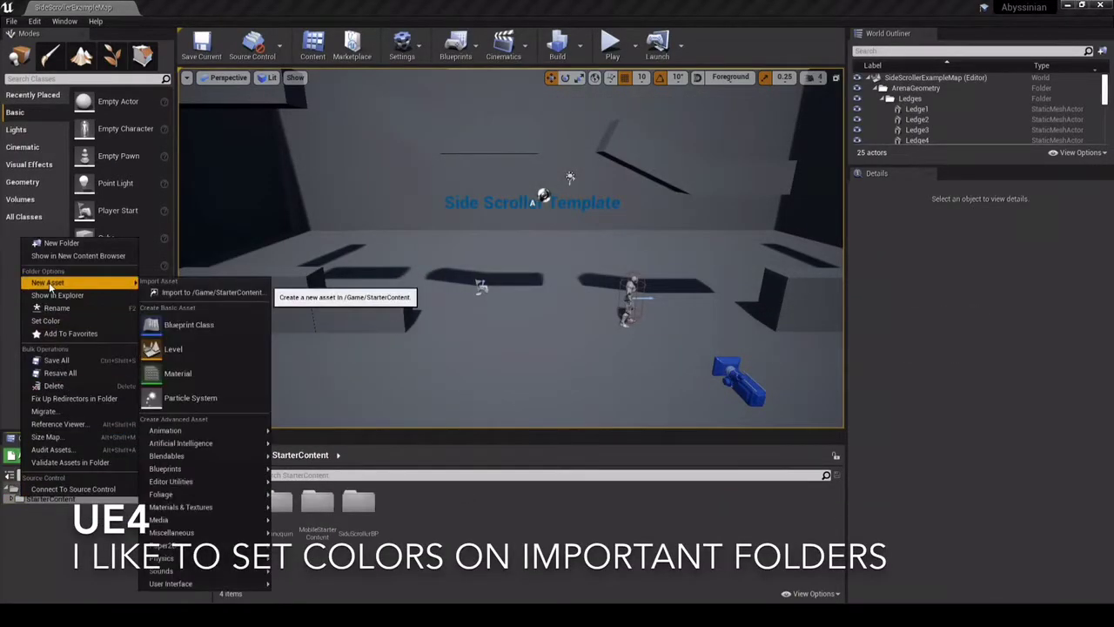
click(45, 320)
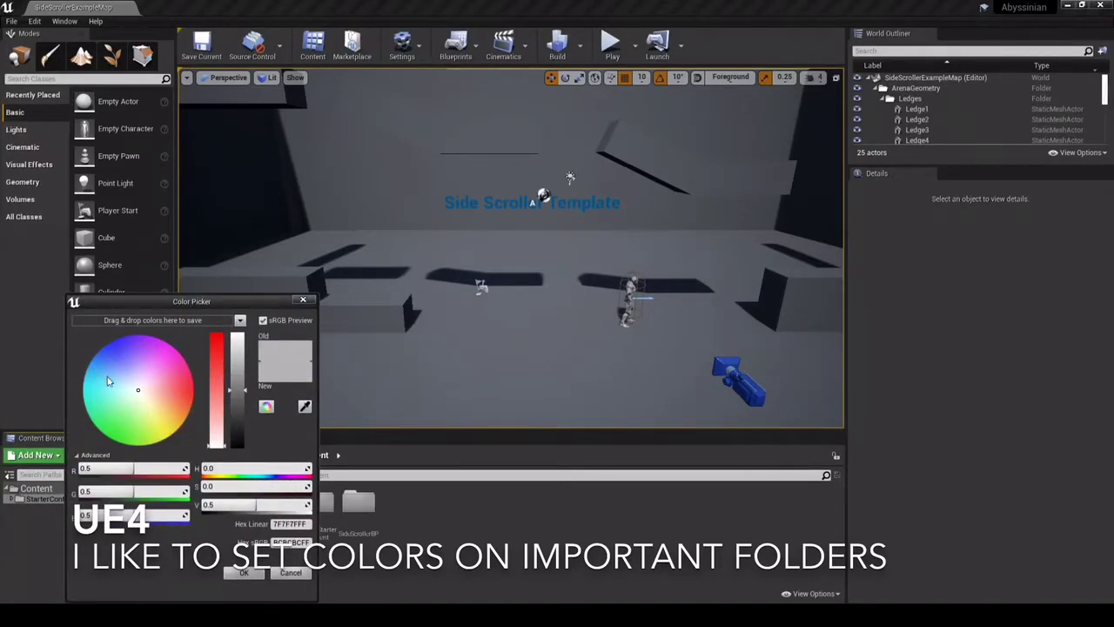
click(245, 574)
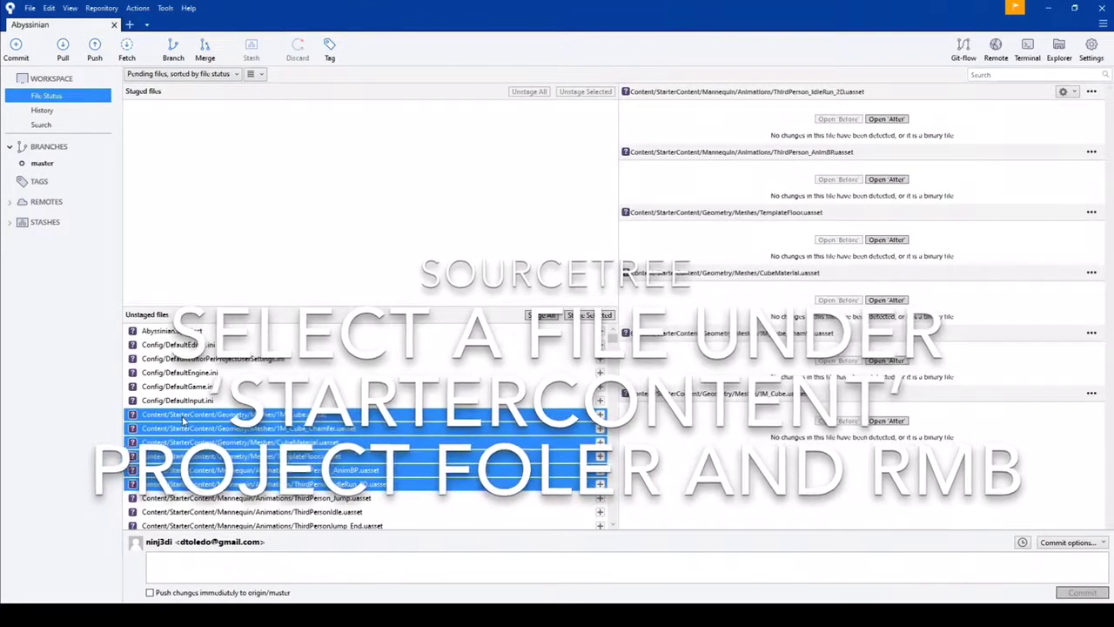
- Ignore everything beneath Content/StarterContent, then start committing the .gitignore file
right_click(183, 416)
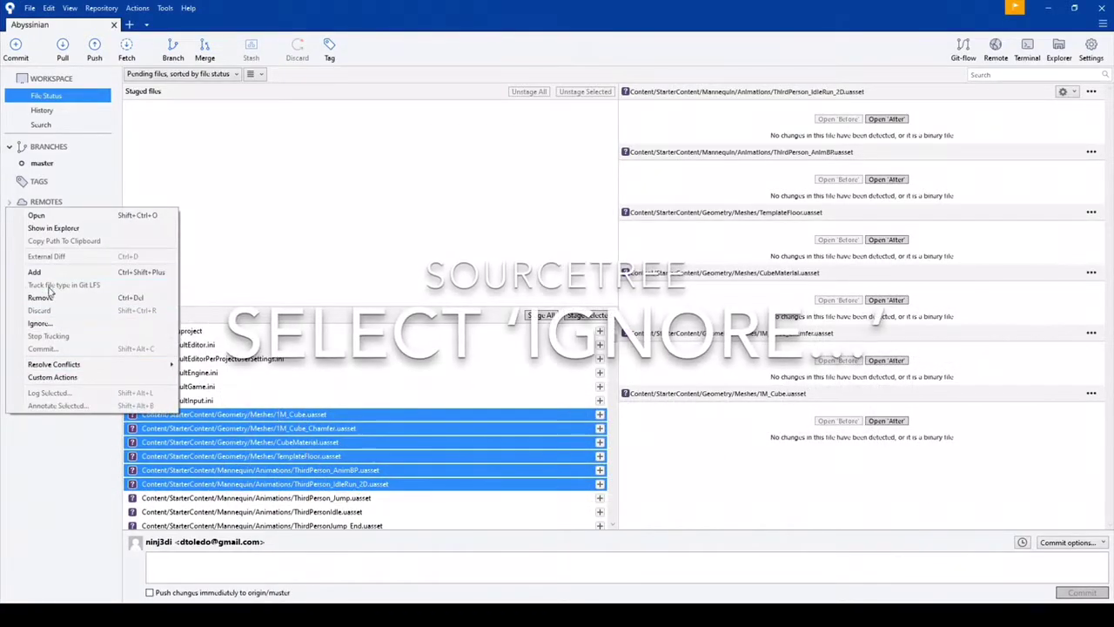
click(55, 326)
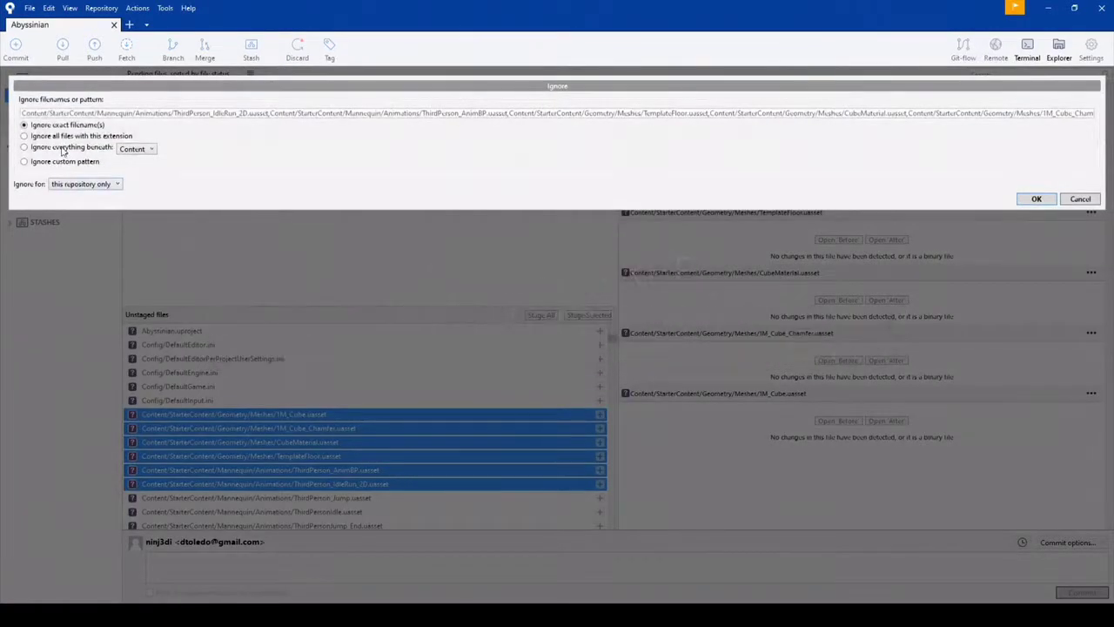
click(514, 148)
click(604, 149)
click(523, 171)
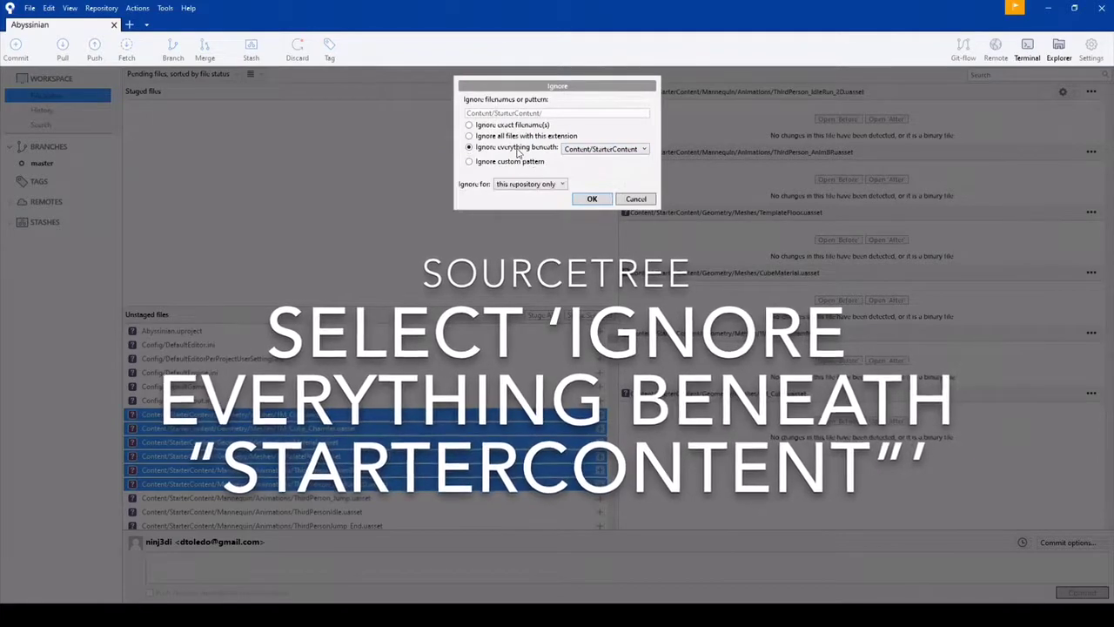
click(585, 199)
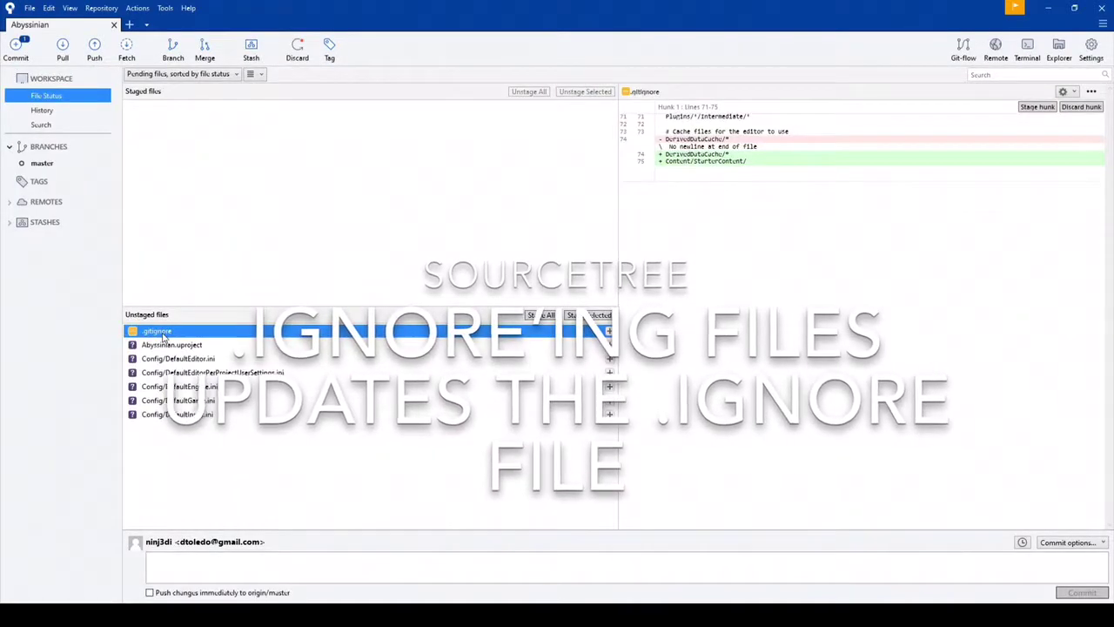
right_click(163, 336)
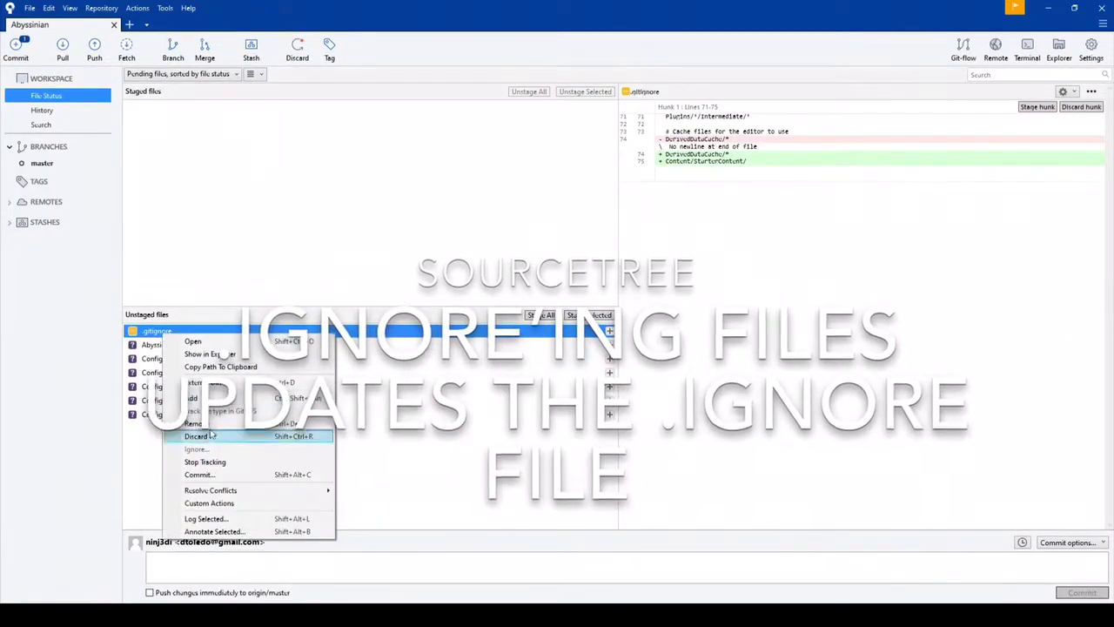
click(206, 478)
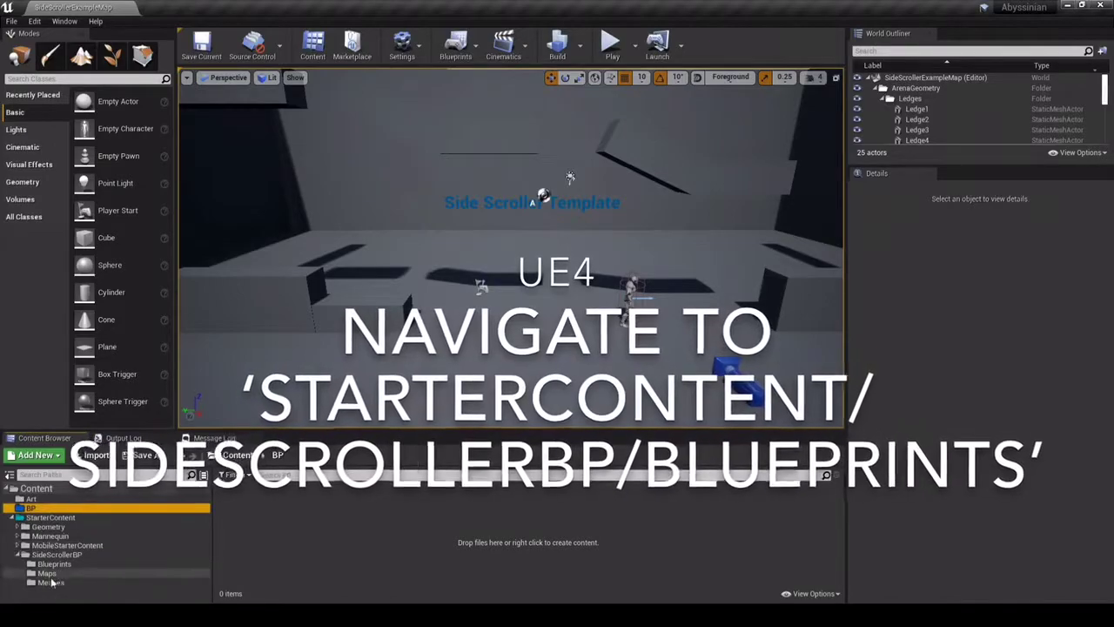
- Copy the character and game mode blueprints from SideScrollerBP/Blueprints into BP
click(54, 564)
click(235, 514)
ctrl+click(275, 515)
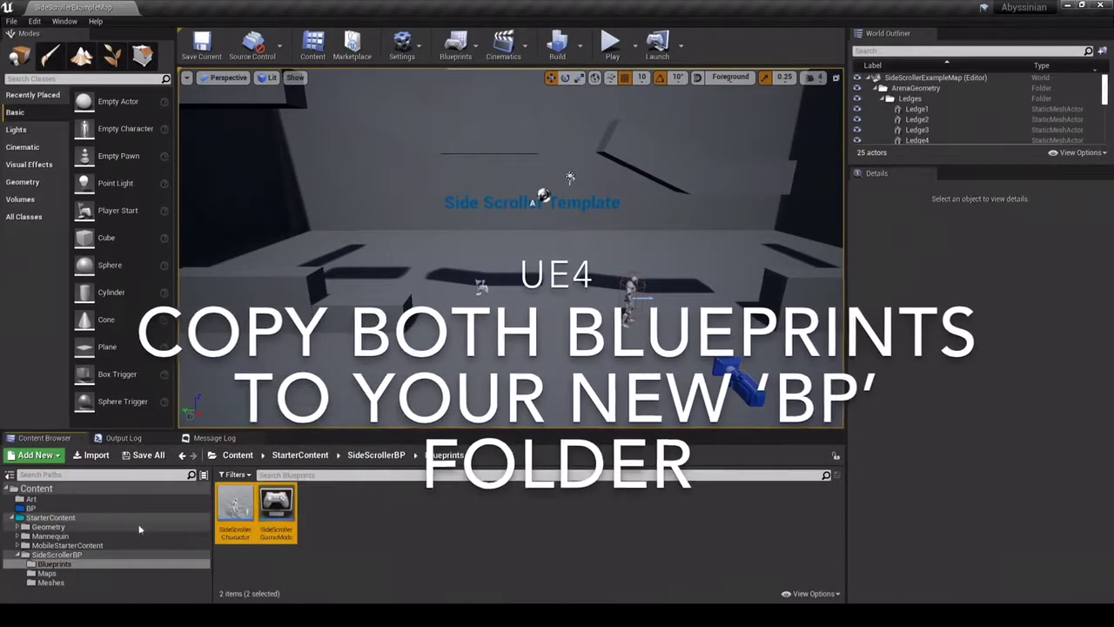
drag(240, 510, 78, 511)
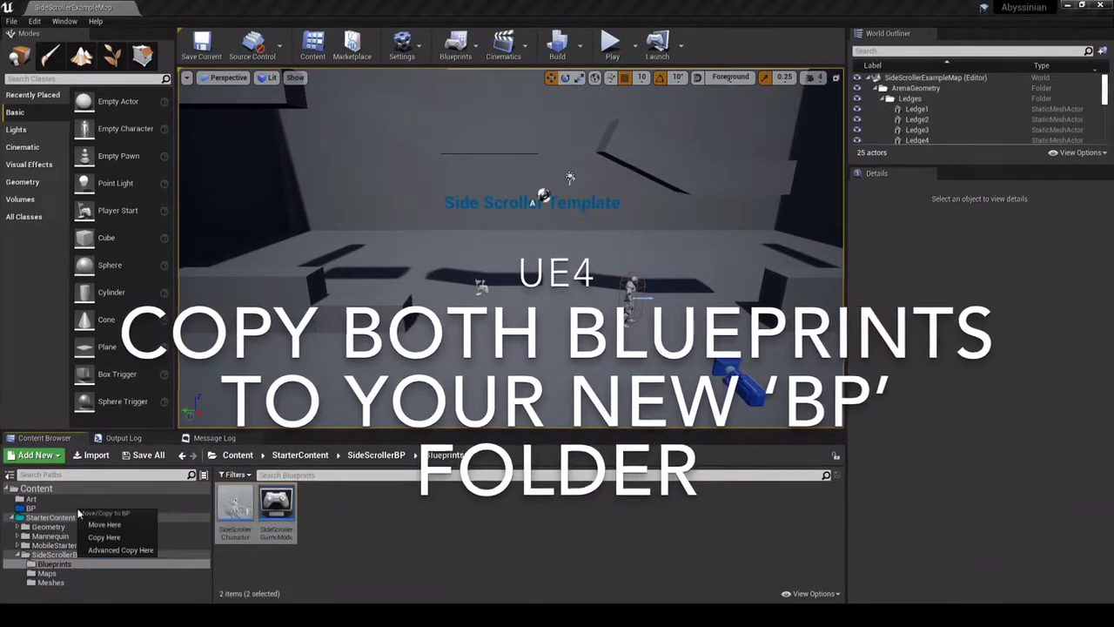
click(103, 538)
- Rename the copies GM_SideScroller and BP_Character
click(31, 509)
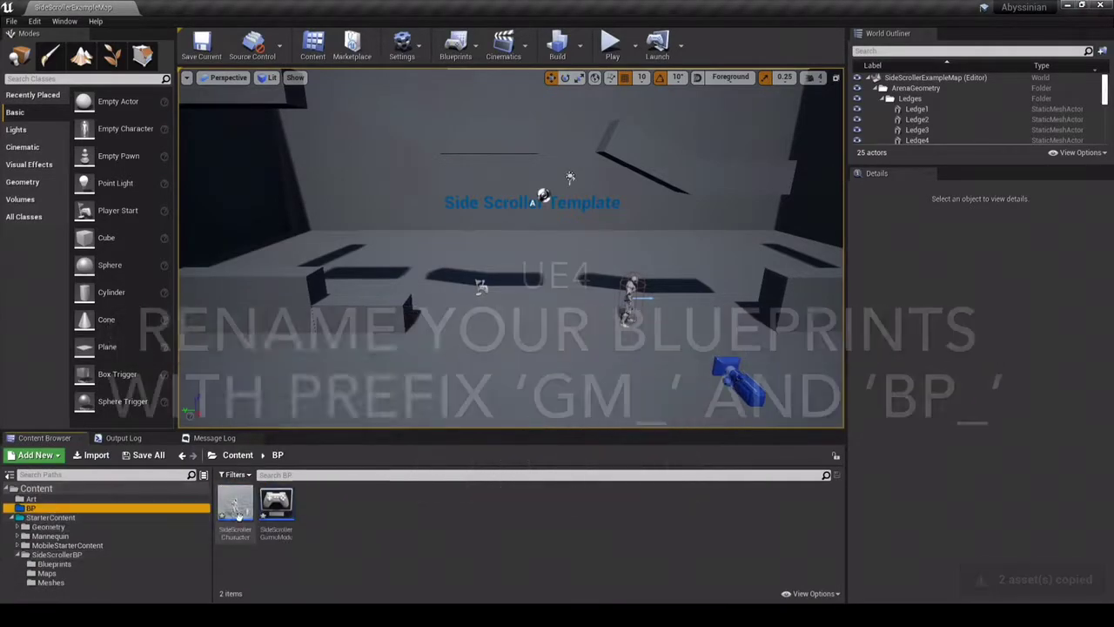
click(284, 535)
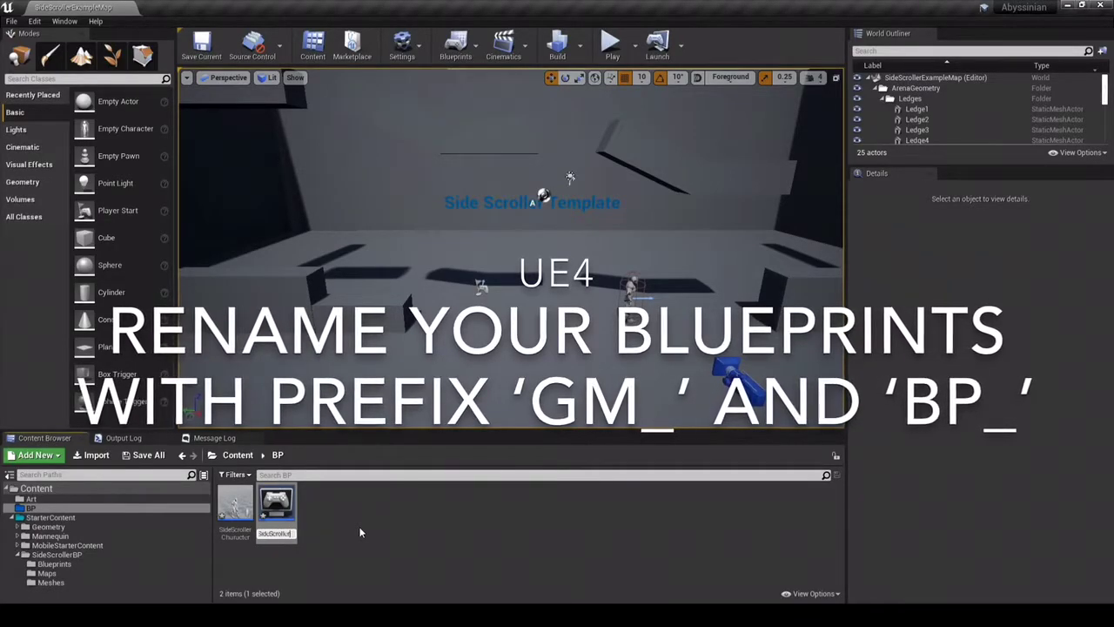
text(GM_)
click(304, 534)
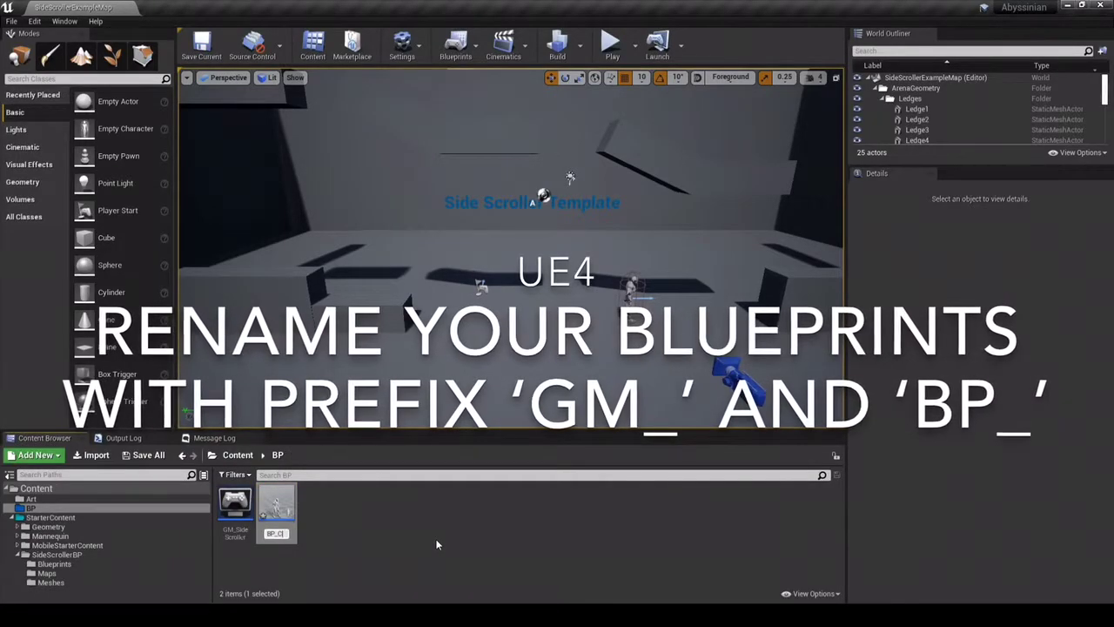
key(Return)
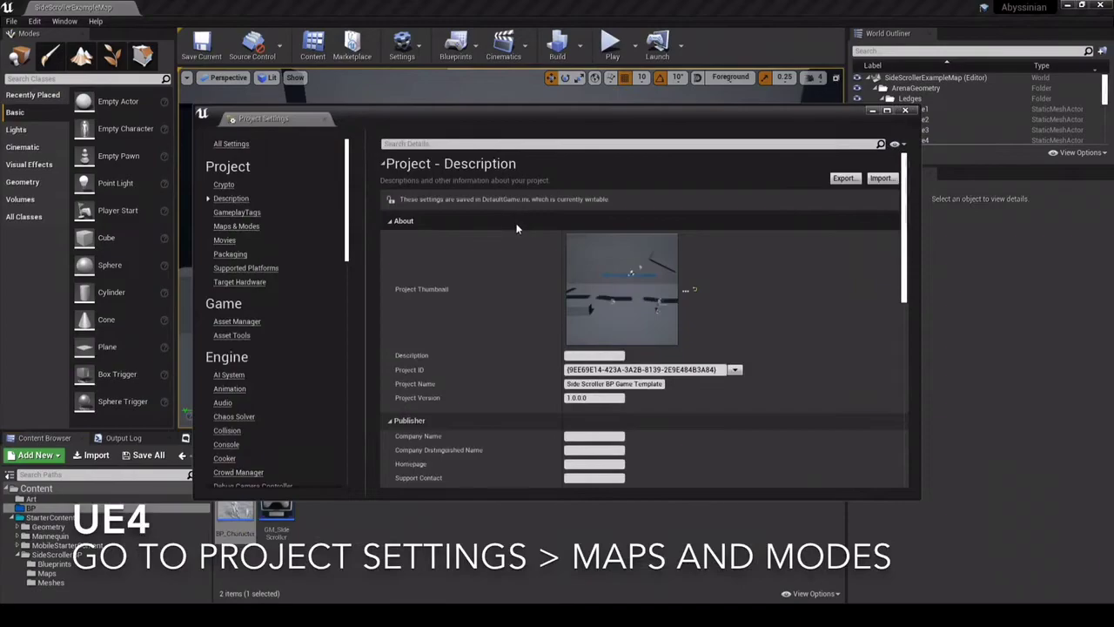
- In Maps & Modes, set the project's Default GameMode to GM_SideScroller
click(233, 227)
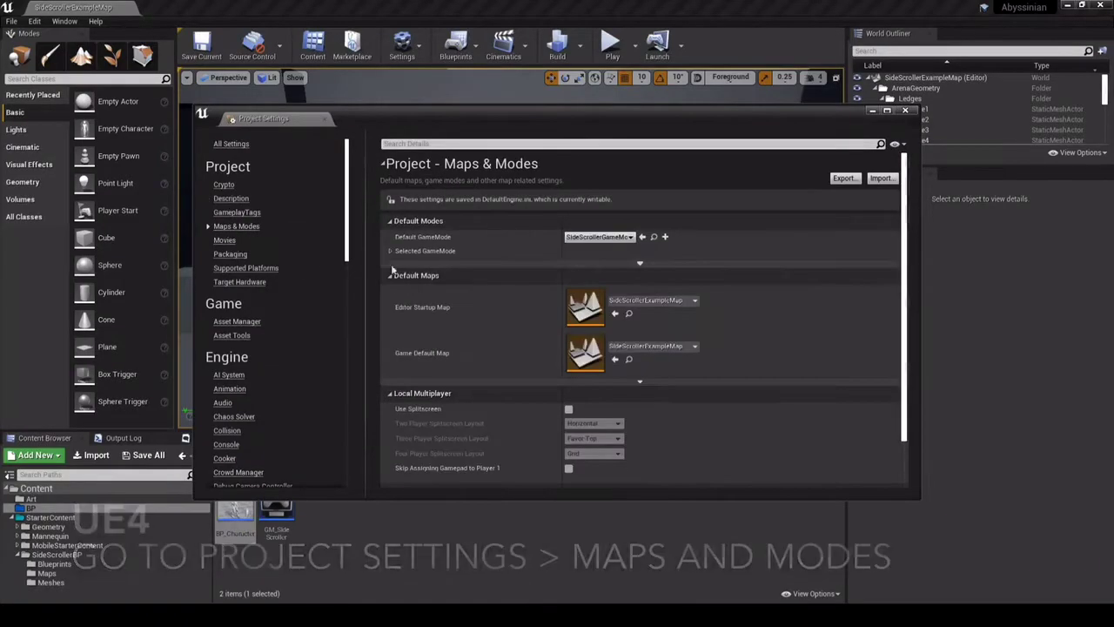
click(631, 238)
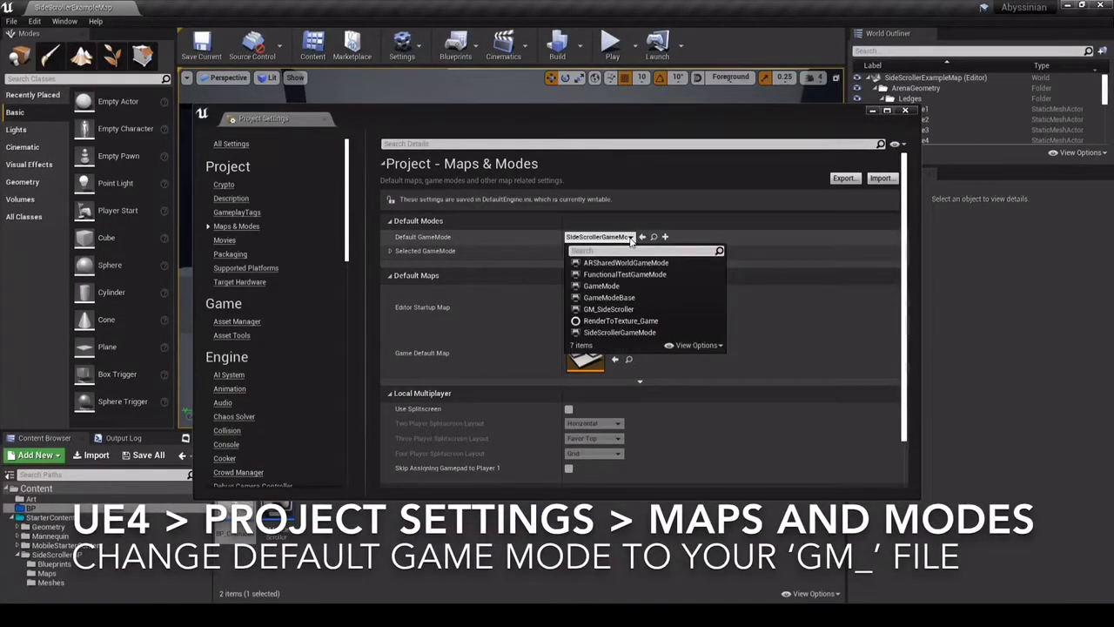
click(608, 308)
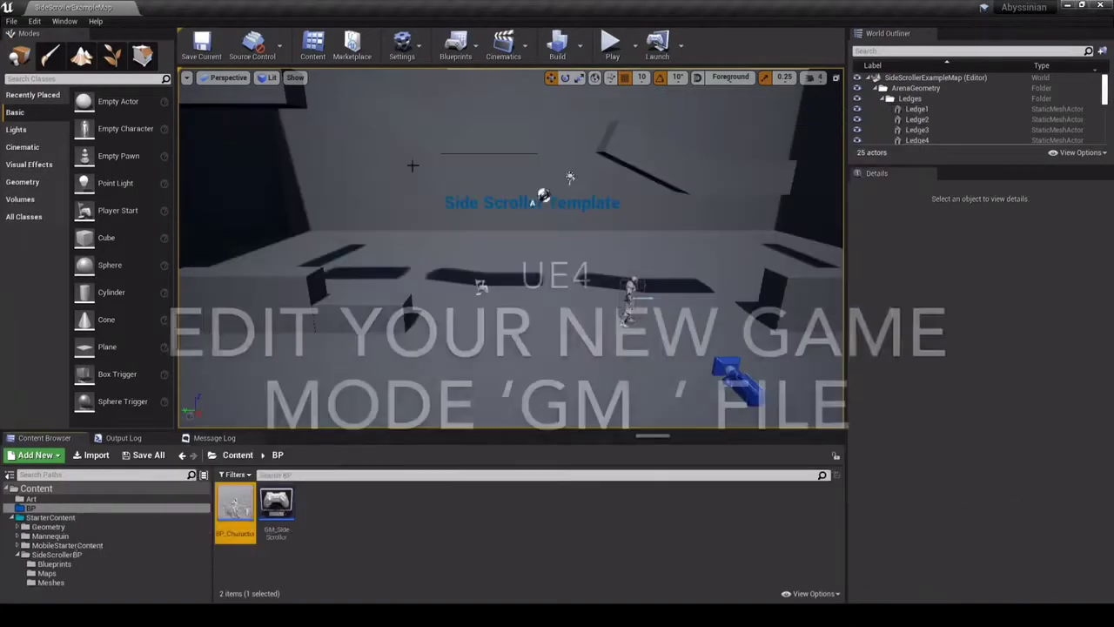
- Set GM_SideScroller's Default Pawn Class to BP_Character, save it, and place a BP_Character in the level
click(477, 56)
mouse_move(492, 117)
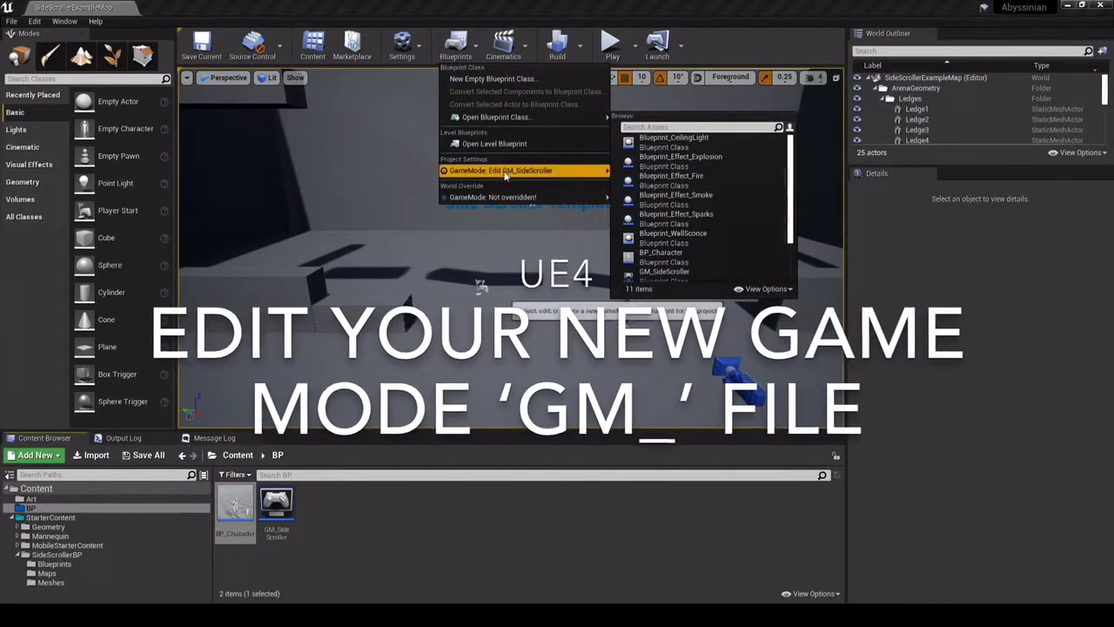
mouse_move(505, 172)
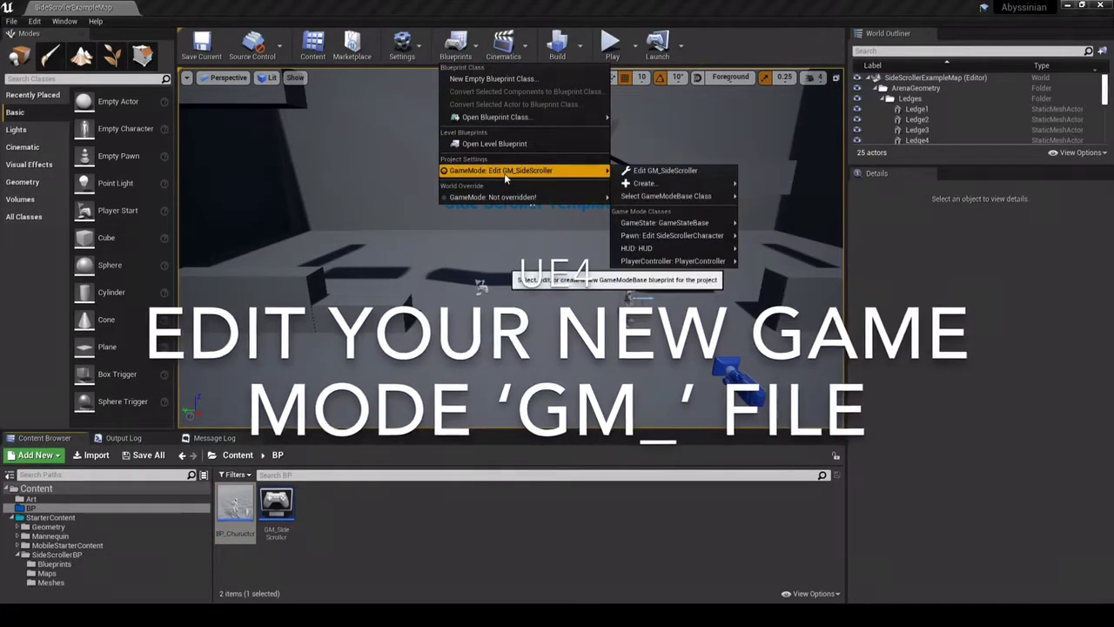
click(705, 172)
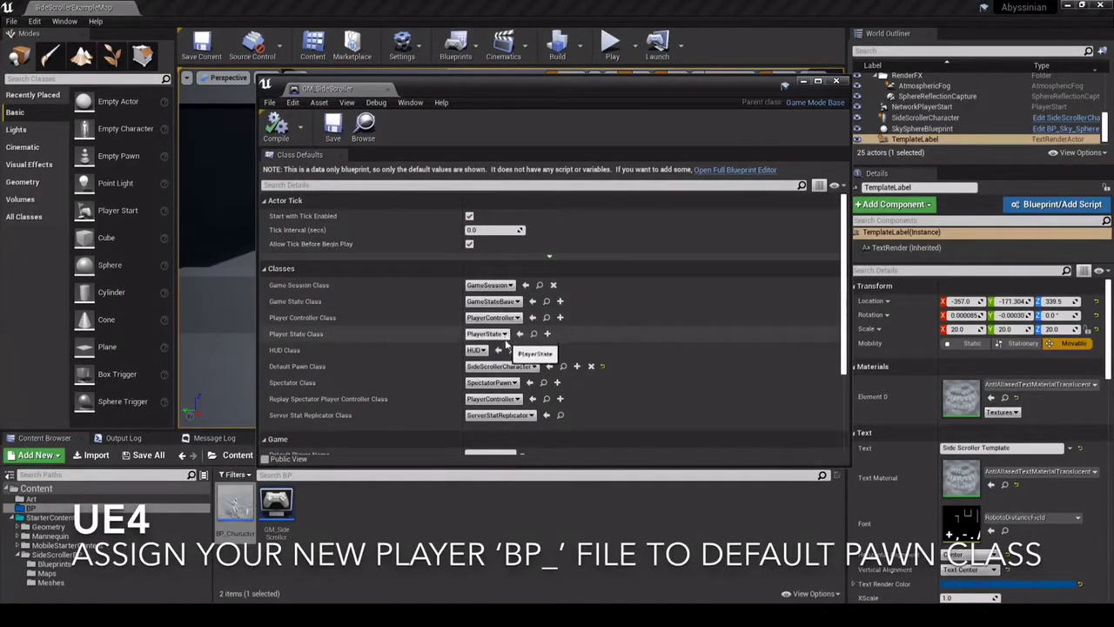
click(530, 369)
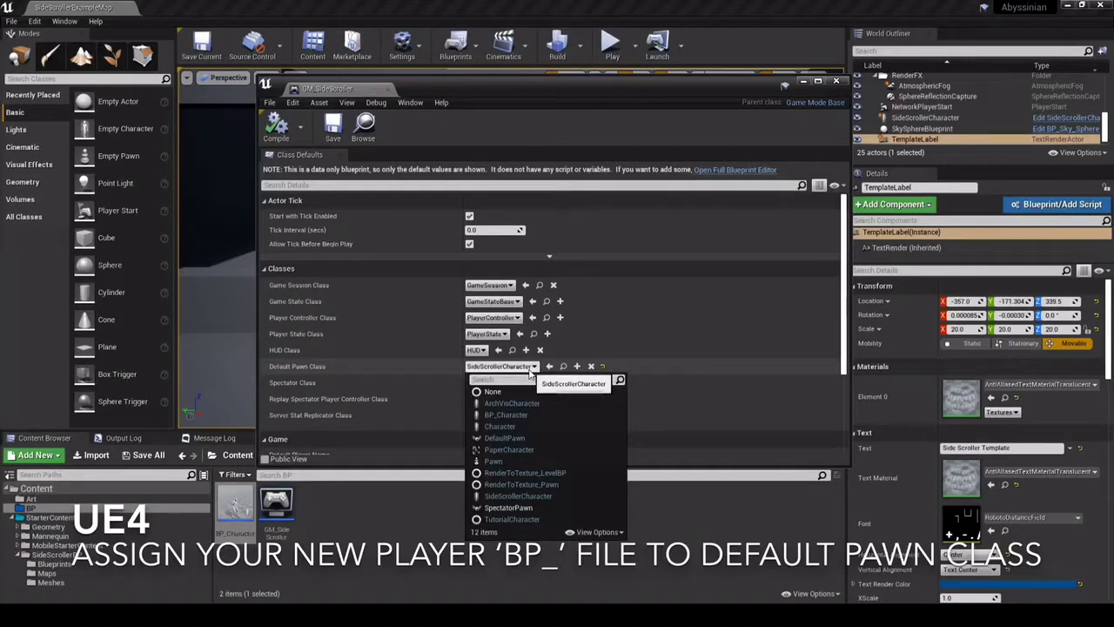
click(514, 415)
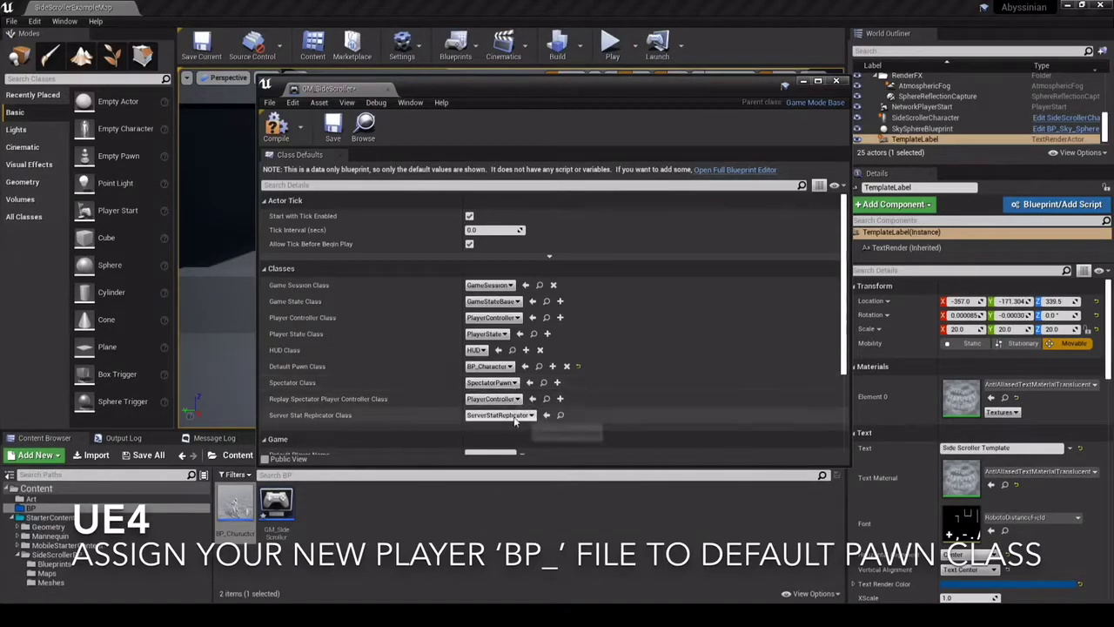
scroll(557, 413, down, 3)
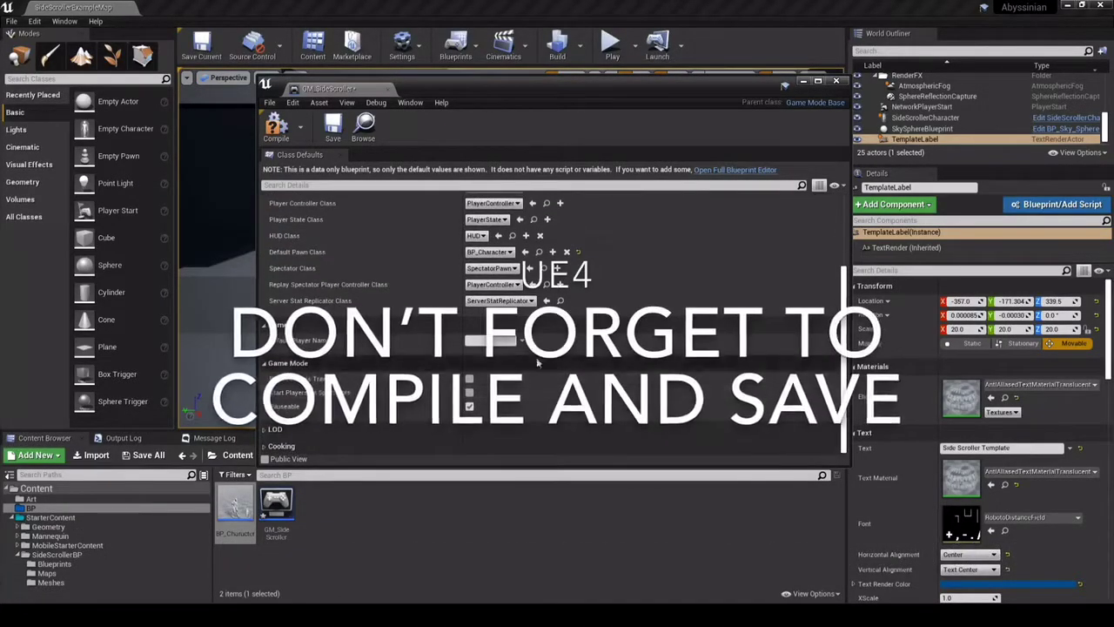
click(332, 126)
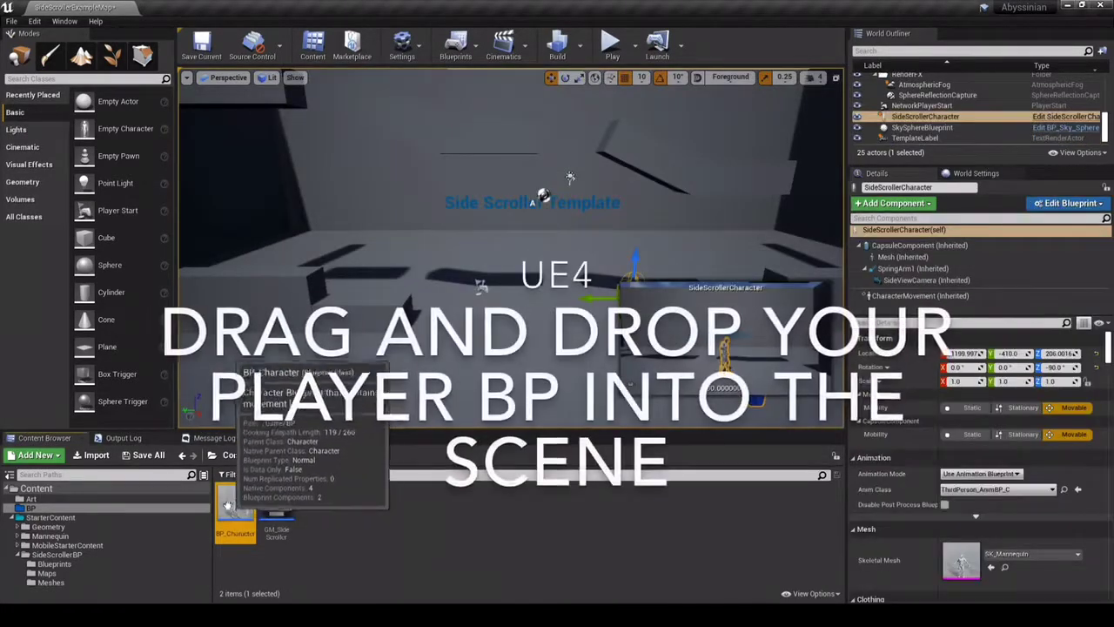
drag(228, 505, 535, 335)
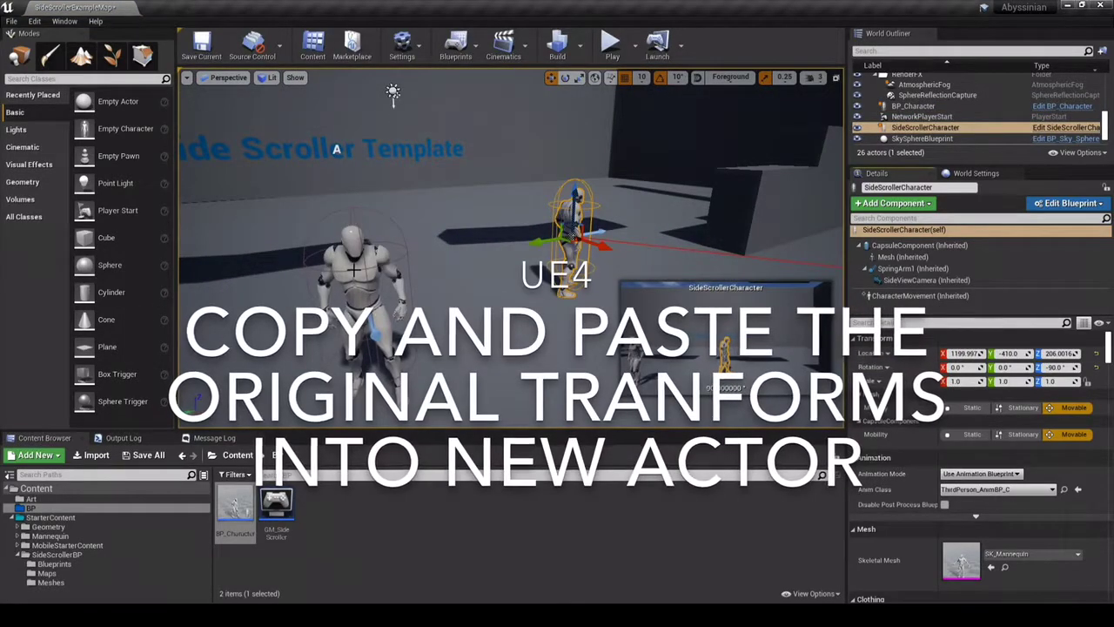
- Select the new BP_Character actor and collapse the RenderFX folder in the outliner
click(913, 105)
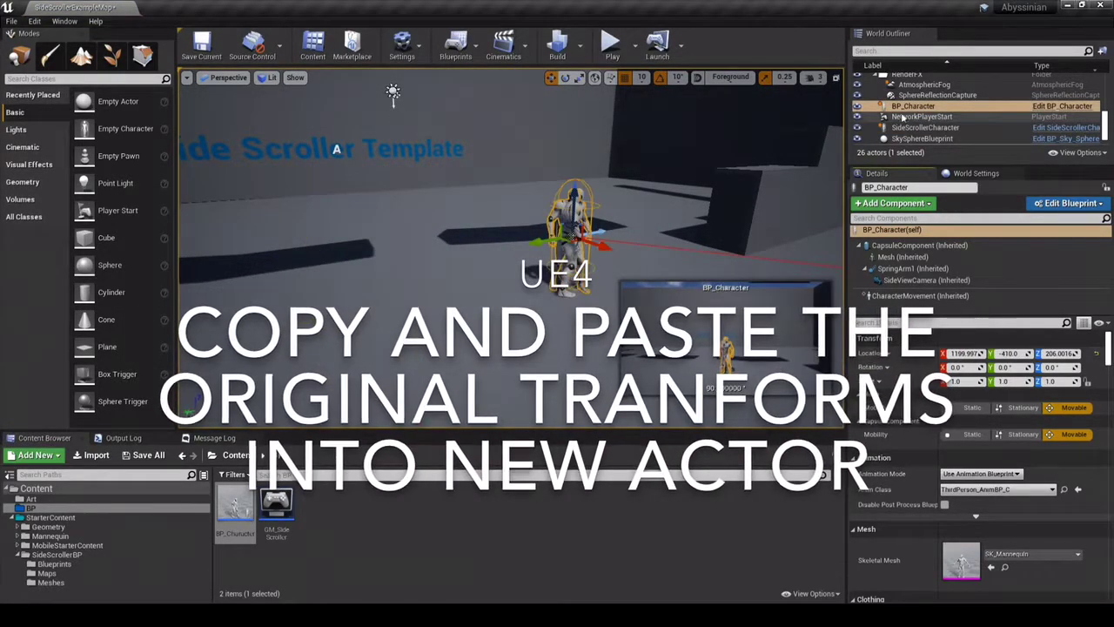
click(875, 77)
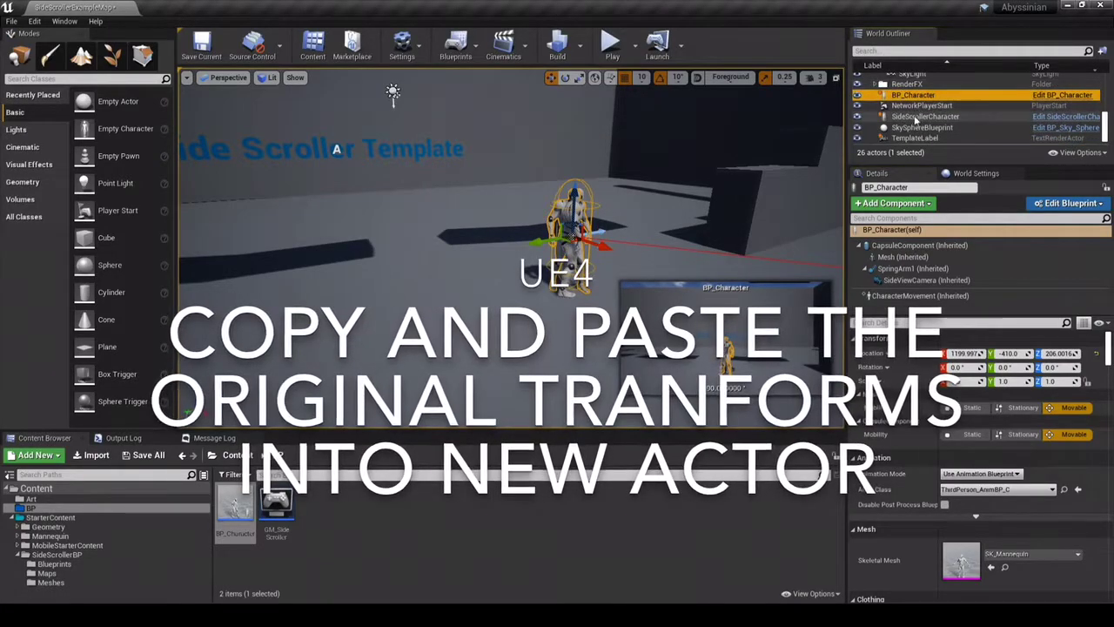
- Focus the view on the old SideScrollerCharacter, then select BP_Character
click(915, 118)
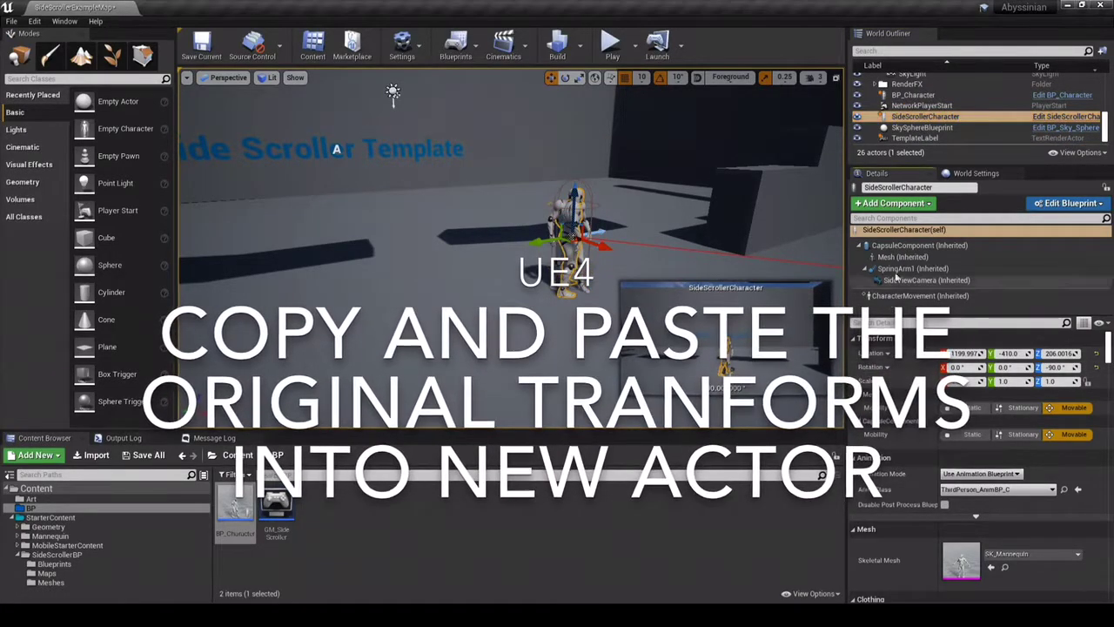
click(913, 95)
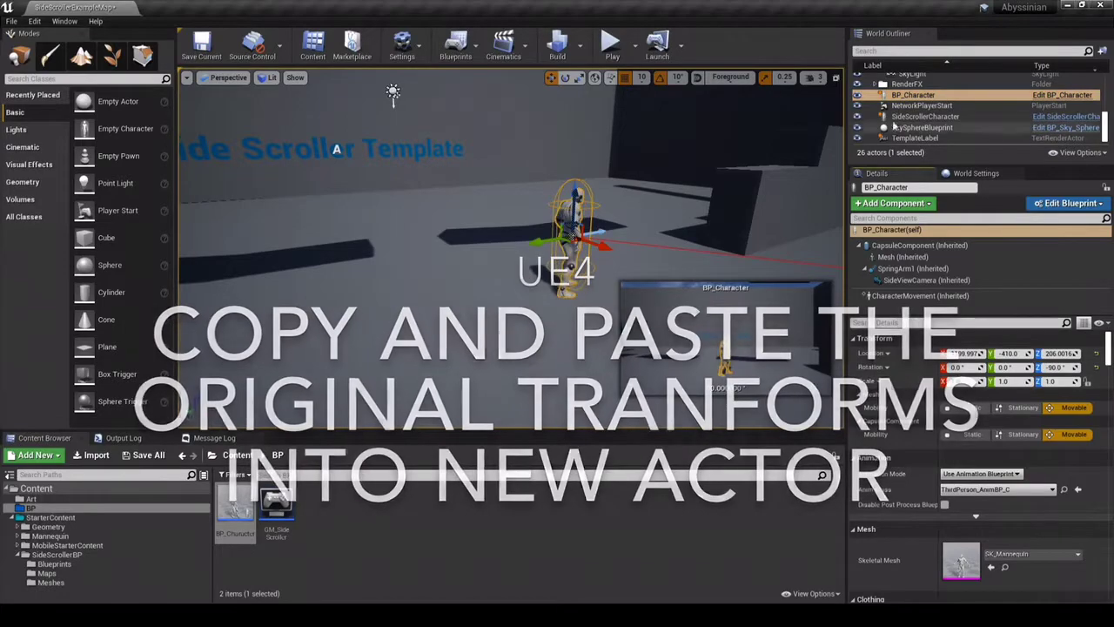
double_click(924, 117)
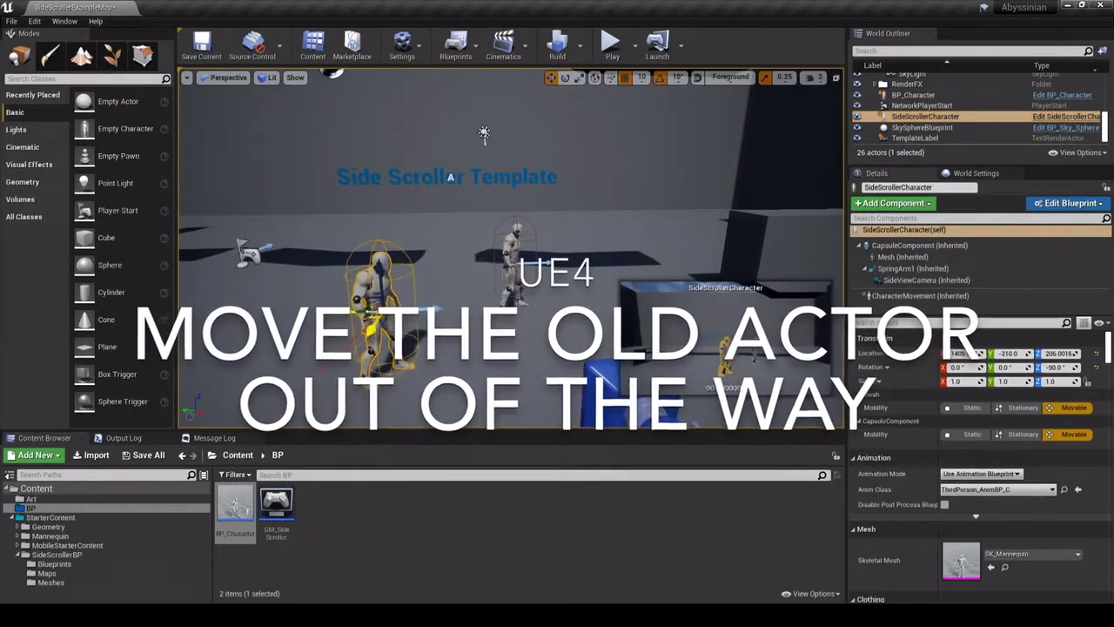
click(516, 257)
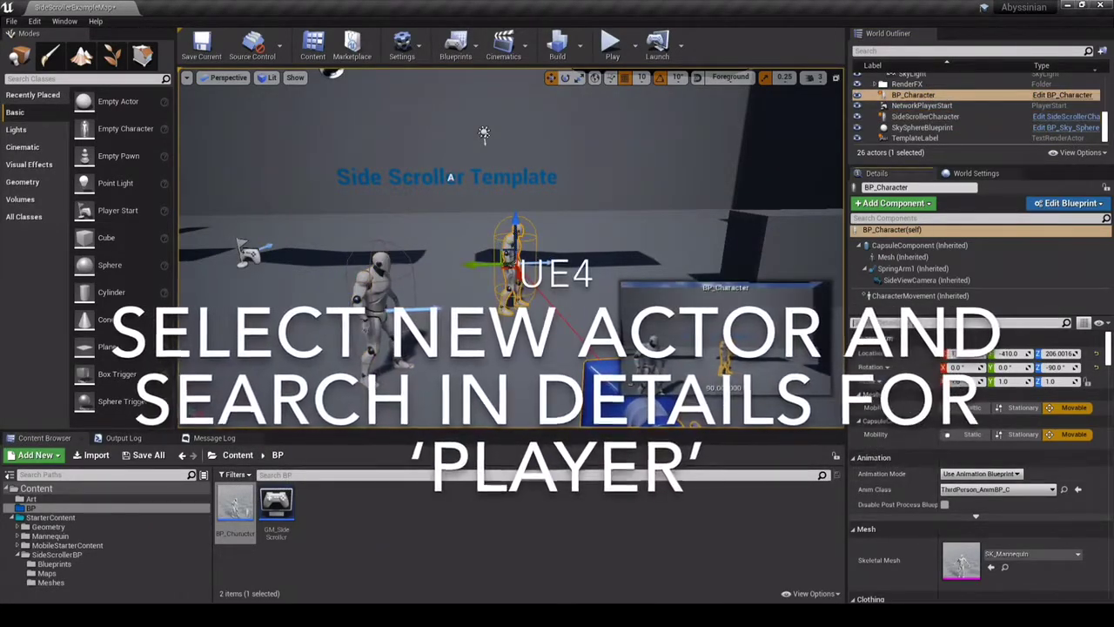
- Set BP_Character's Auto Possess Player to Player 0 and the old character's to Disabled
click(913, 323)
text(player)
click(970, 353)
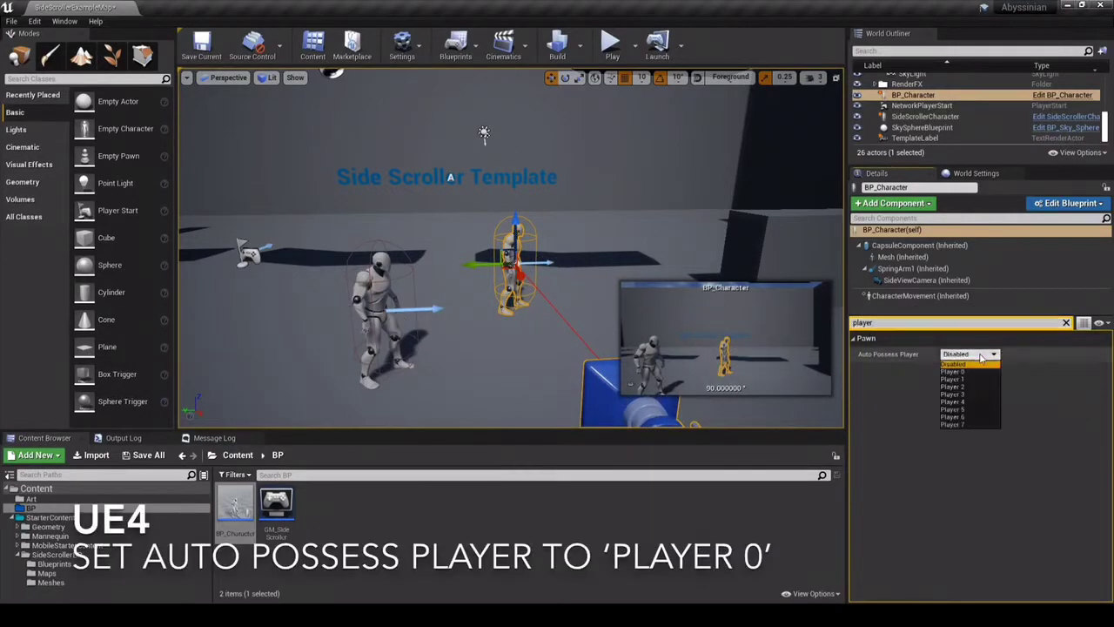
click(970, 374)
click(406, 285)
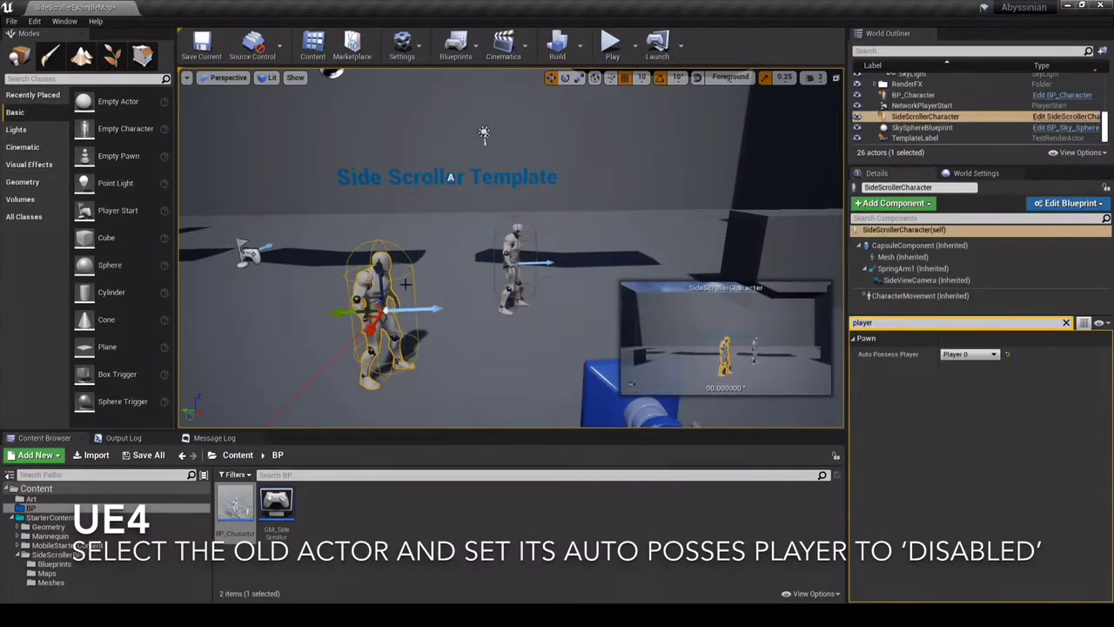
click(957, 364)
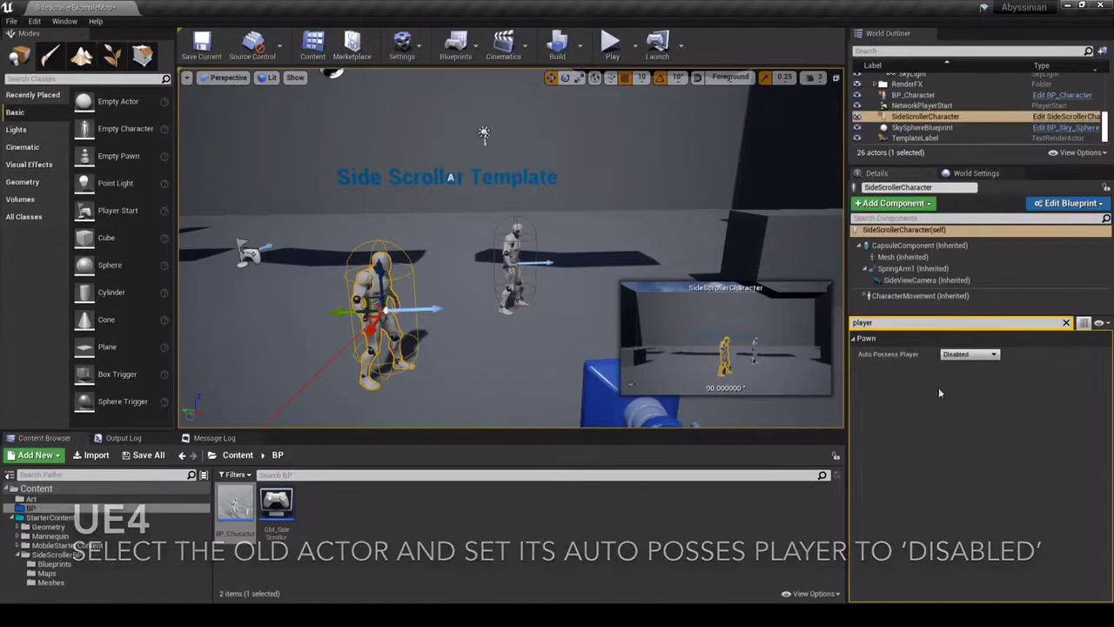
- Play the level in the editor, running the character right with D and left with A
click(612, 43)
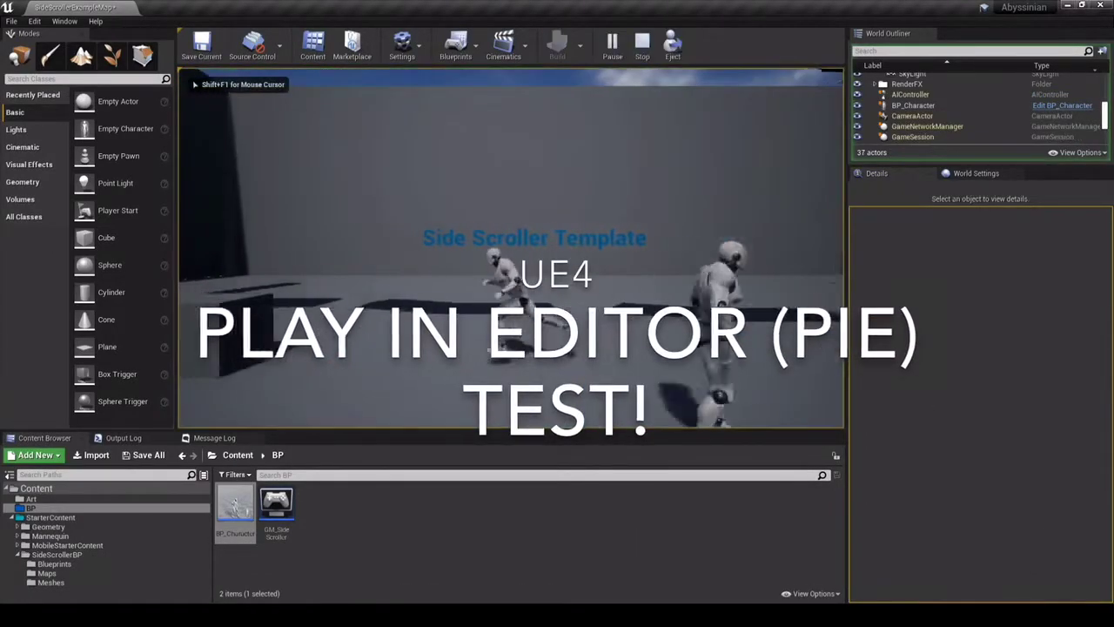
key(d)
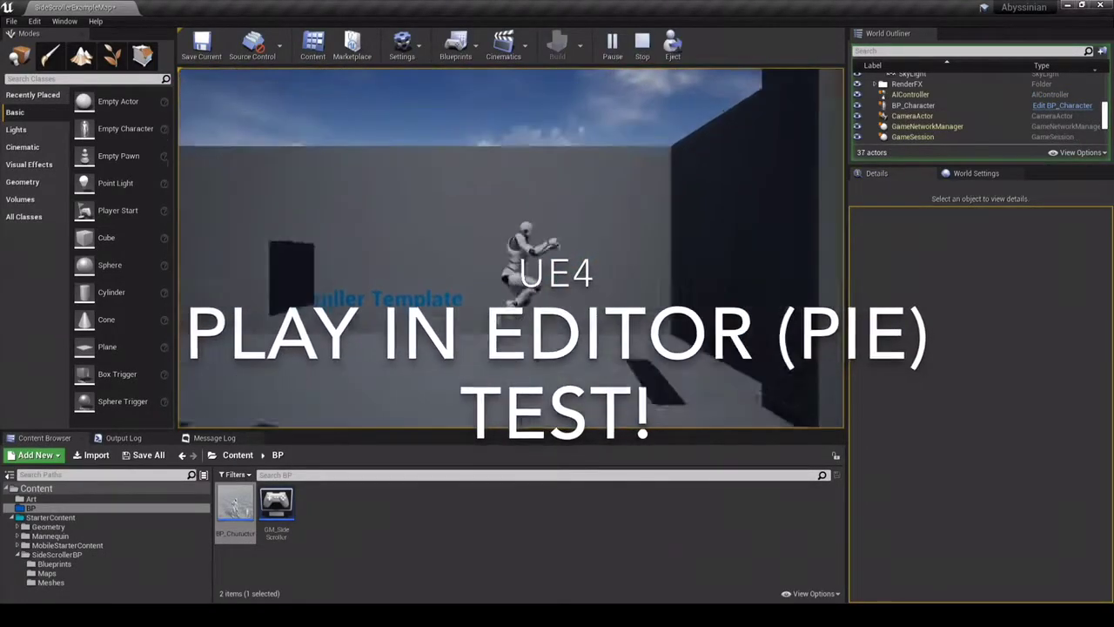
key(a)
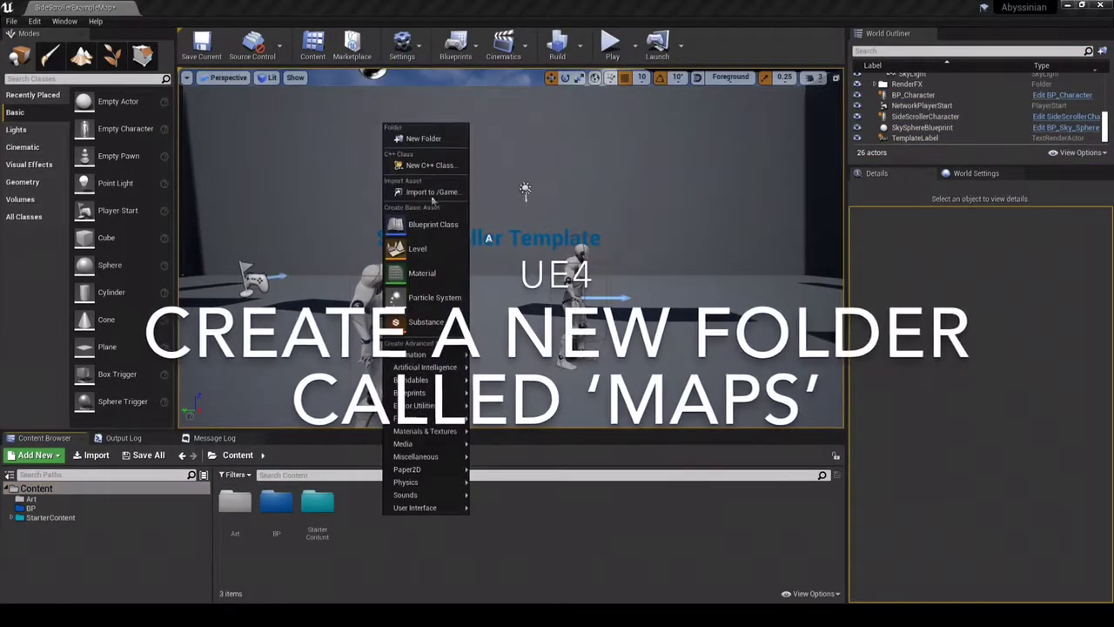
- Create a new folder named Maps under Content
click(435, 138)
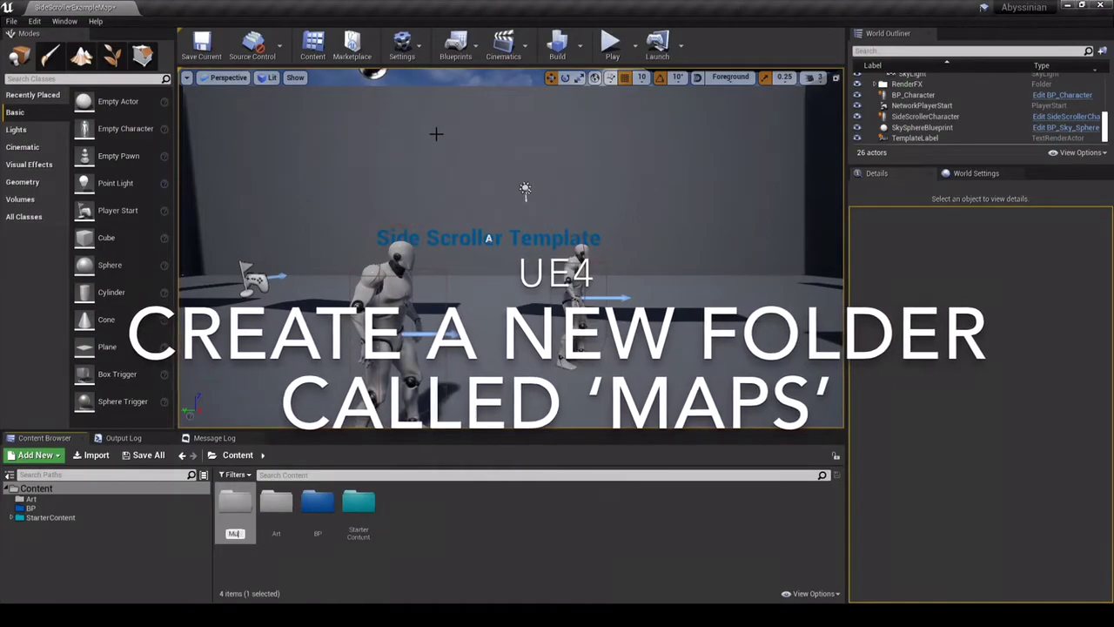
text(ps)
key(Return)
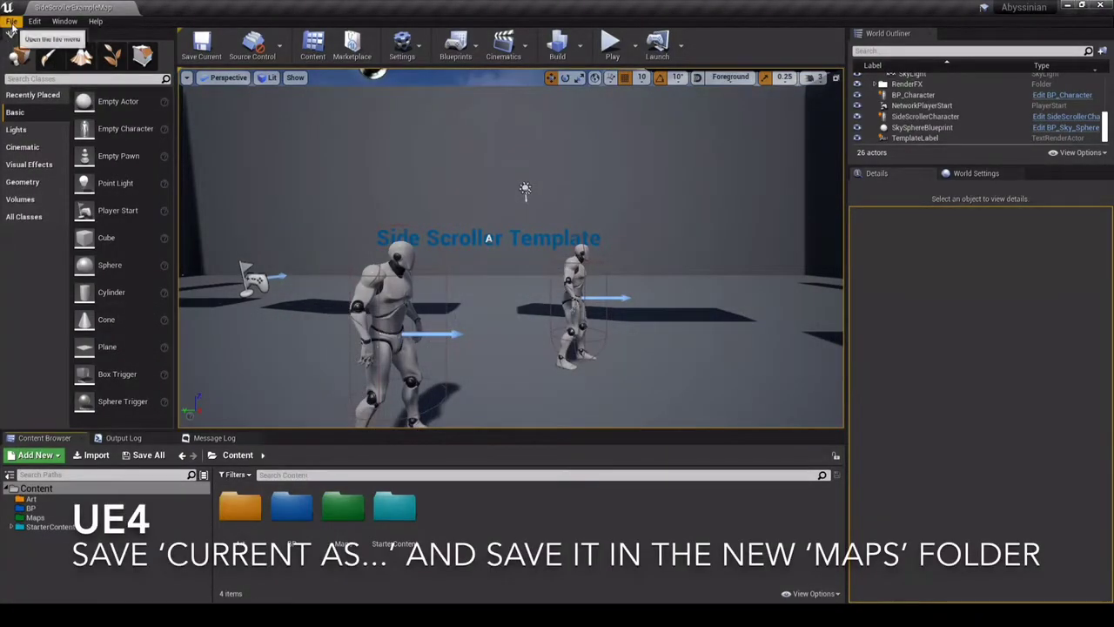
- Save the current level into the Maps folder as MAP_SideScrollerExampleMap
click(11, 22)
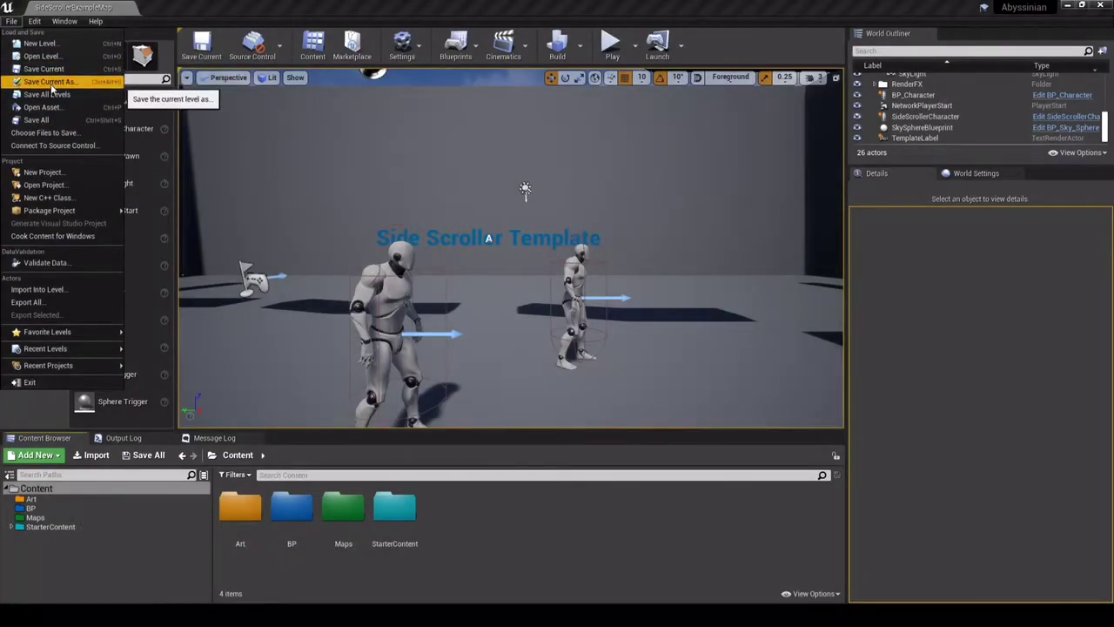
click(50, 81)
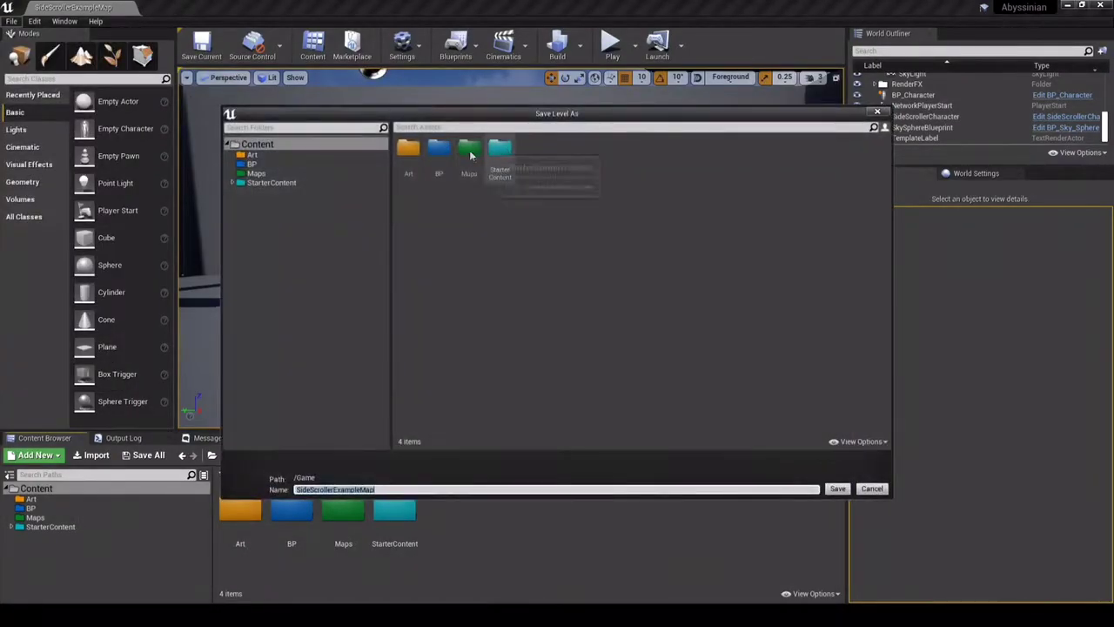
double_click(470, 154)
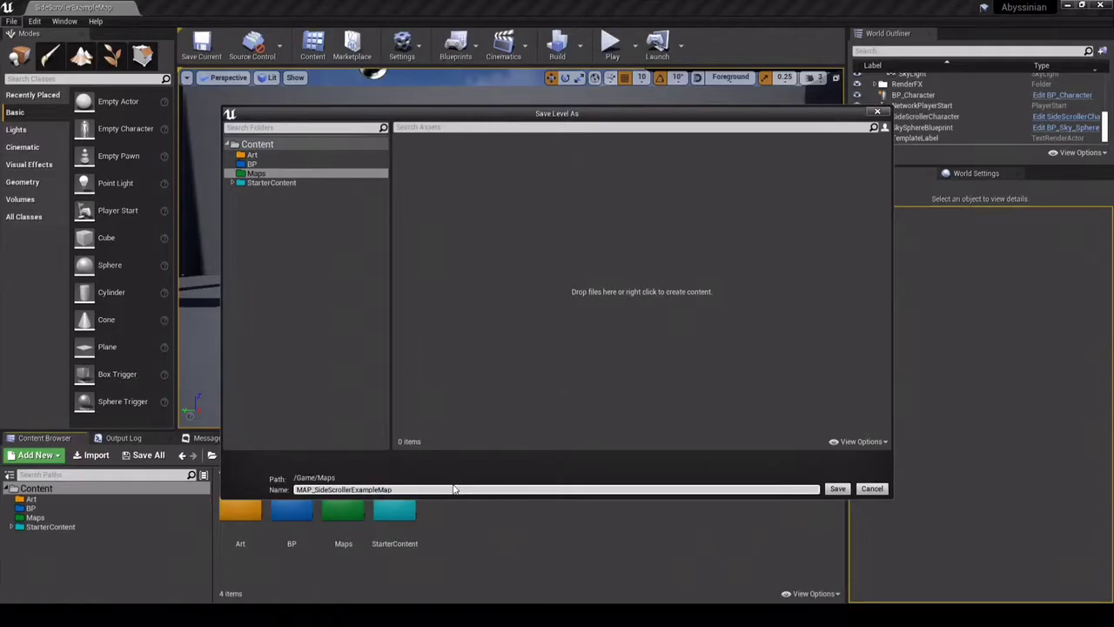
key(Return)
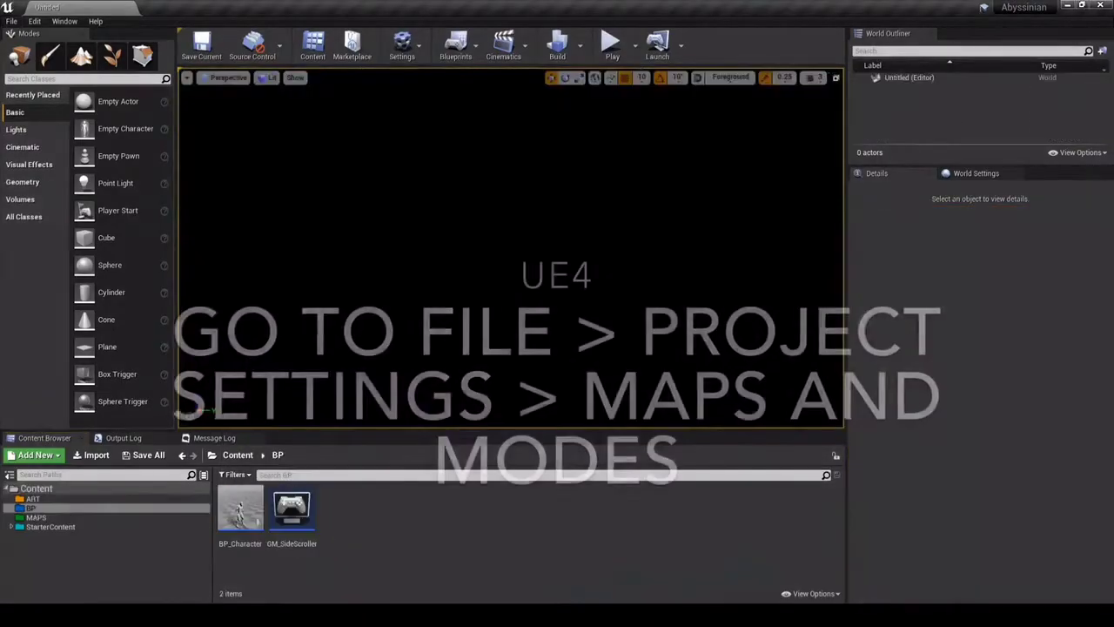
- Set both Editor Startup Map and Game Default Map to MAP_SideScrollerExampleMap
click(414, 45)
click(435, 90)
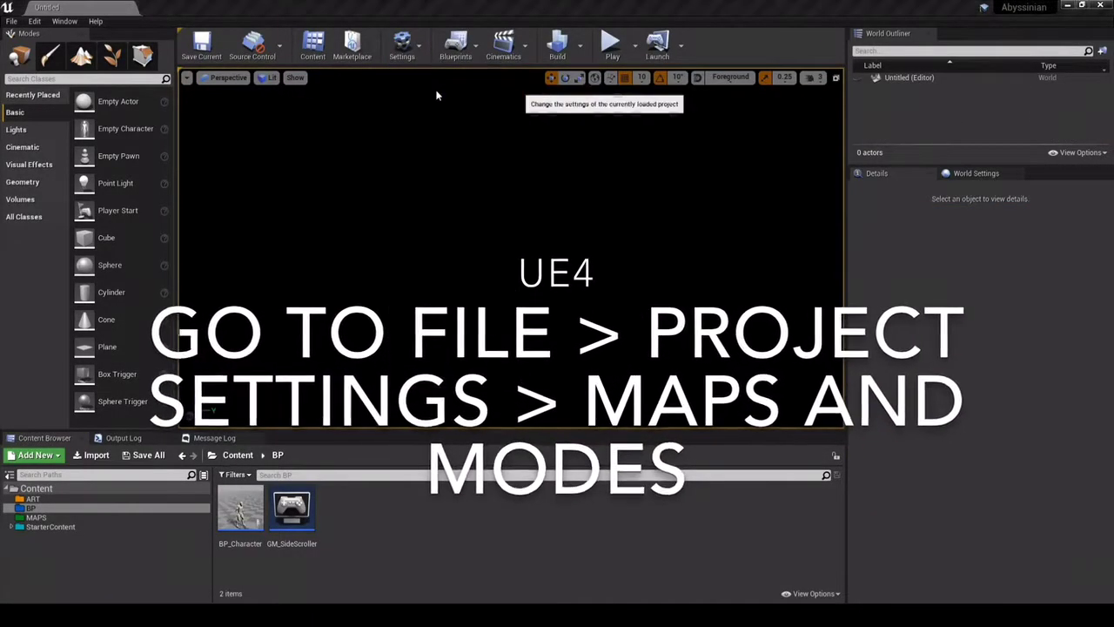
click(236, 226)
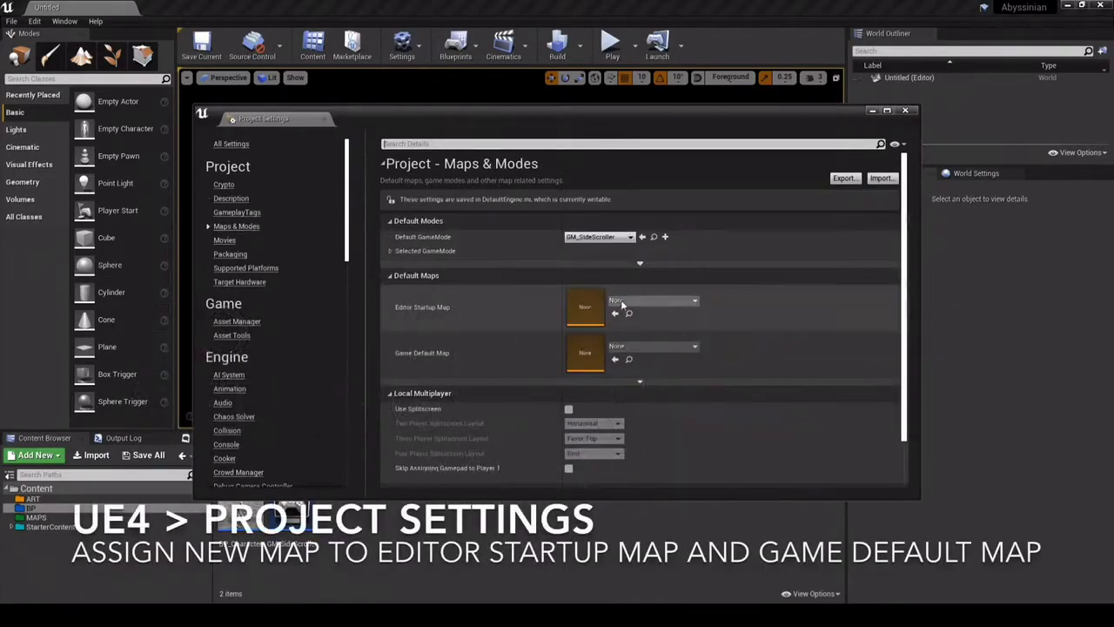
click(651, 300)
click(655, 417)
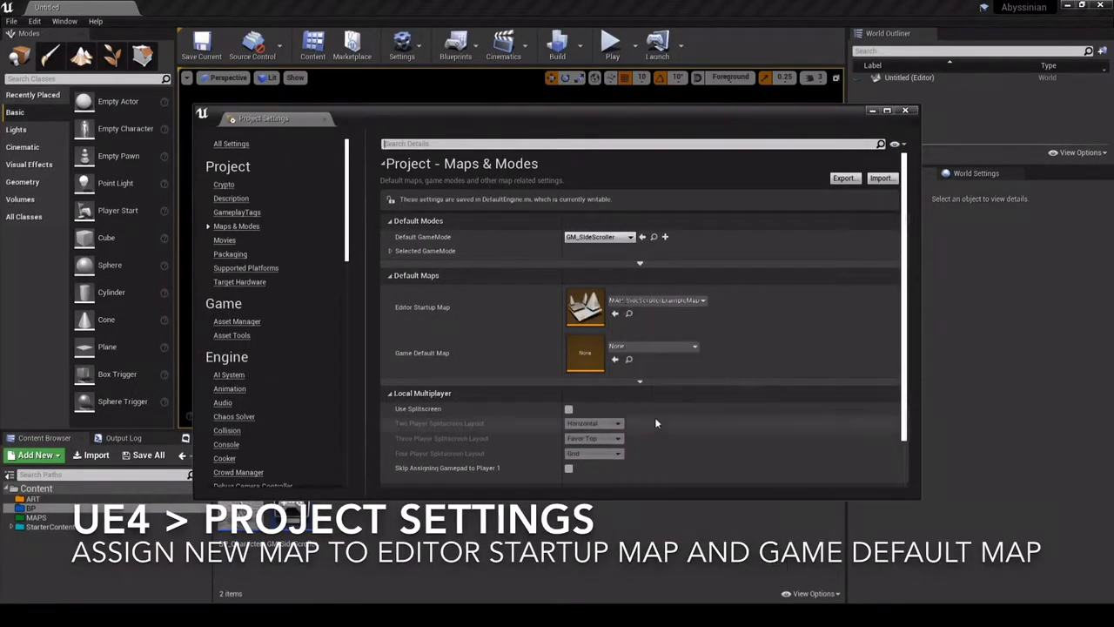
click(638, 345)
click(648, 185)
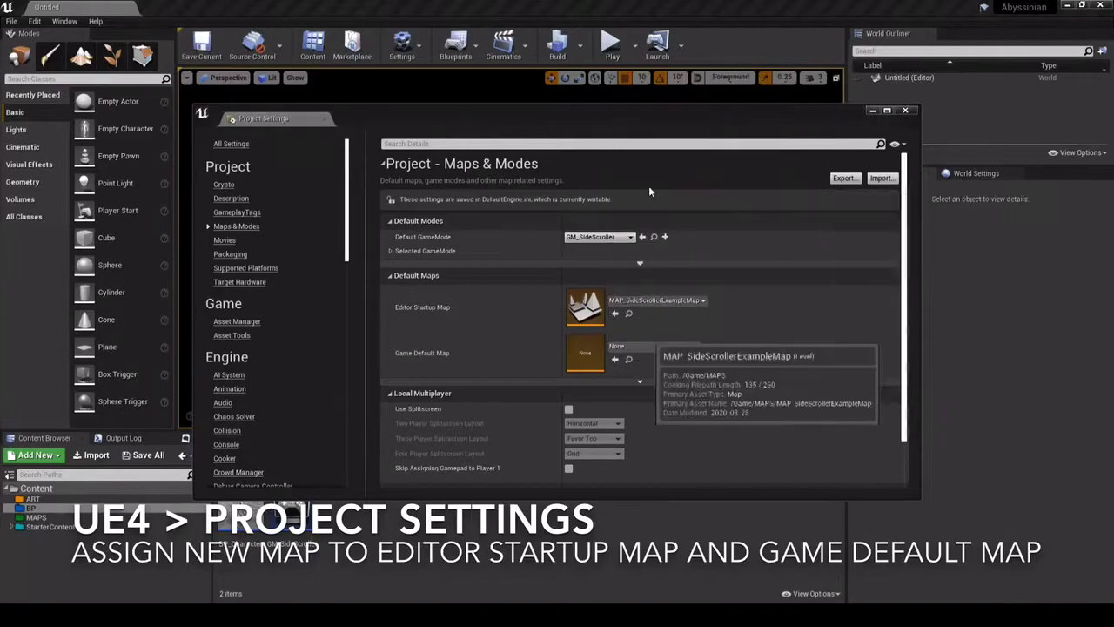
- Close Project Settings, save all changes, and select every unstaged file in SourceTree
click(323, 120)
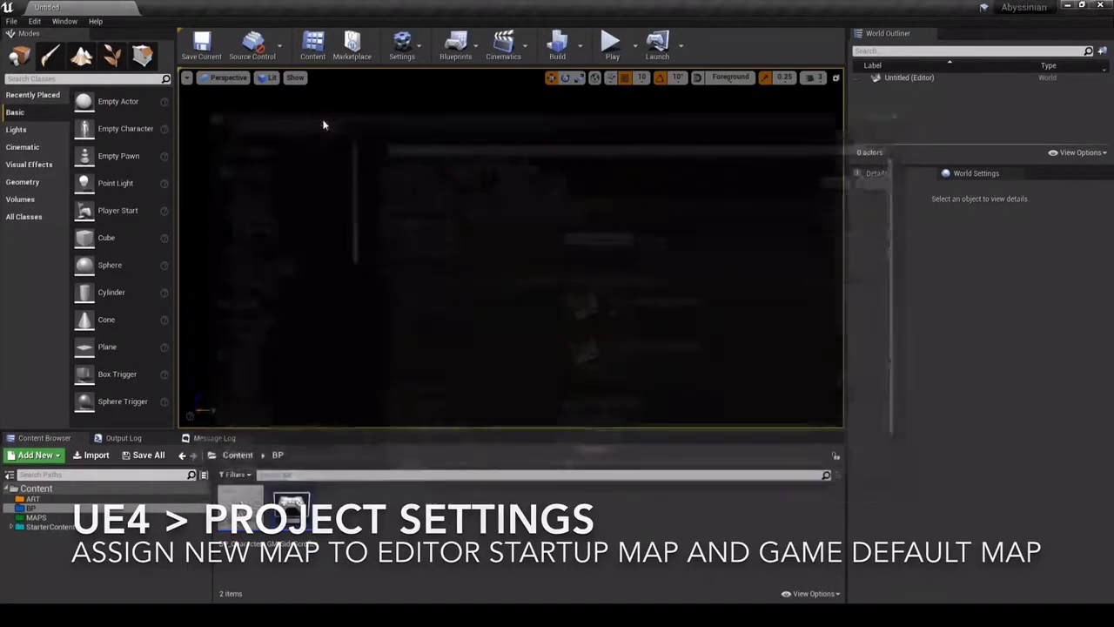
click(11, 21)
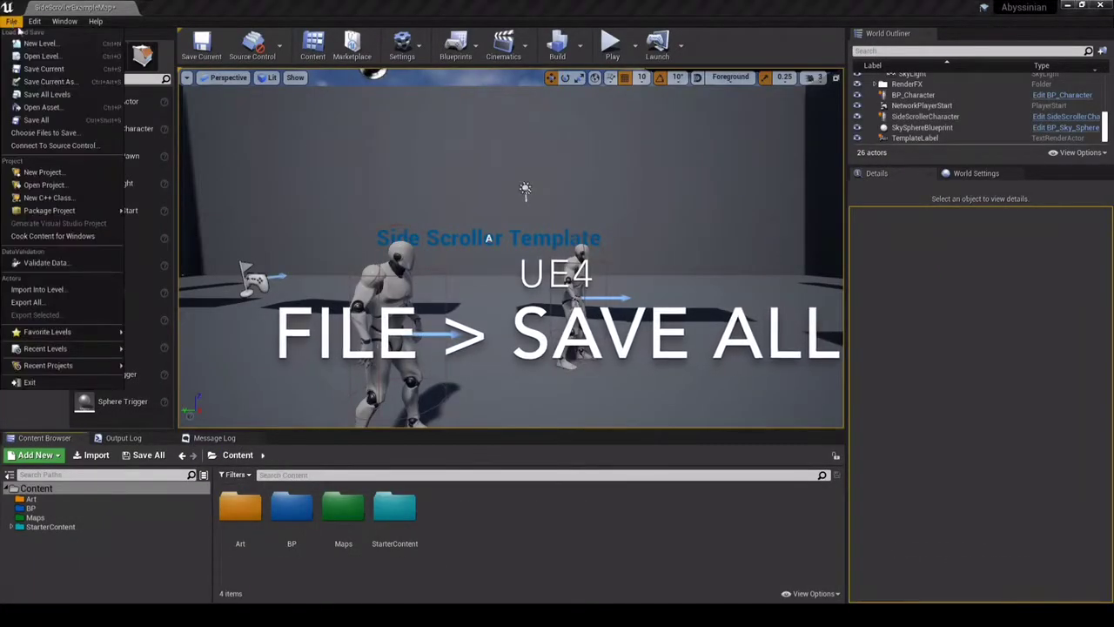
click(49, 126)
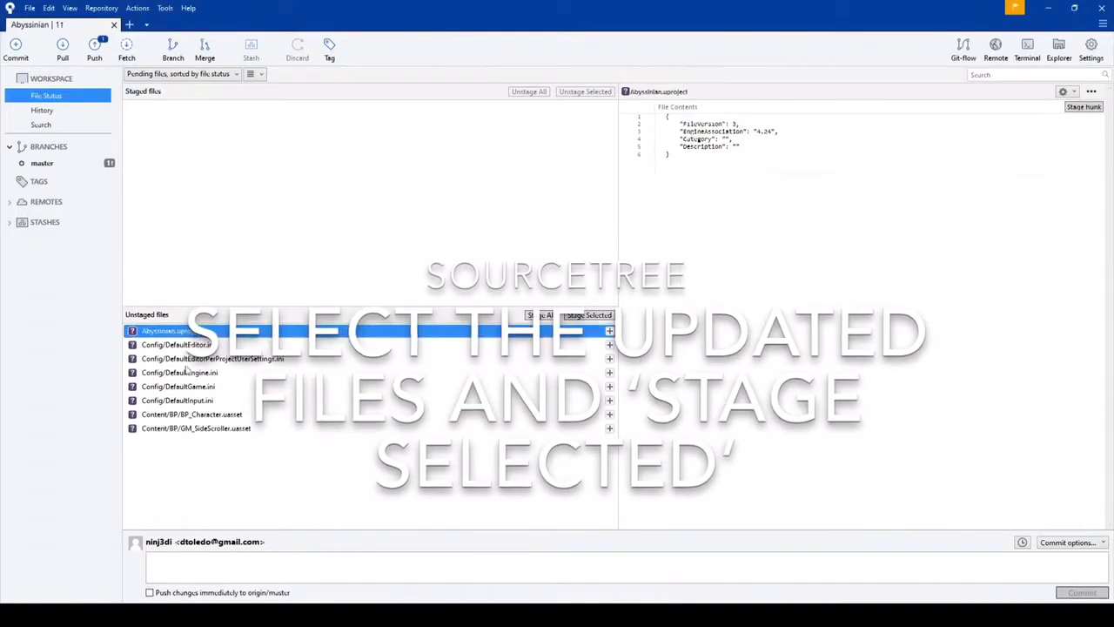
key(ctrl+a)
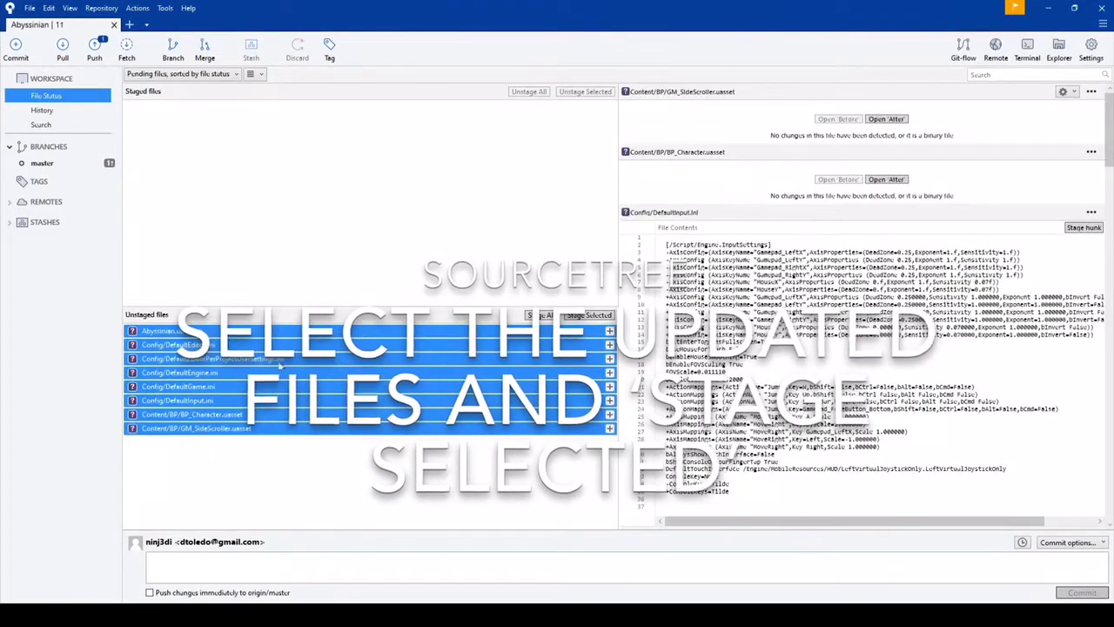
- Stage the selected files and enter the commit message 'New project with Starter Contente'
click(597, 315)
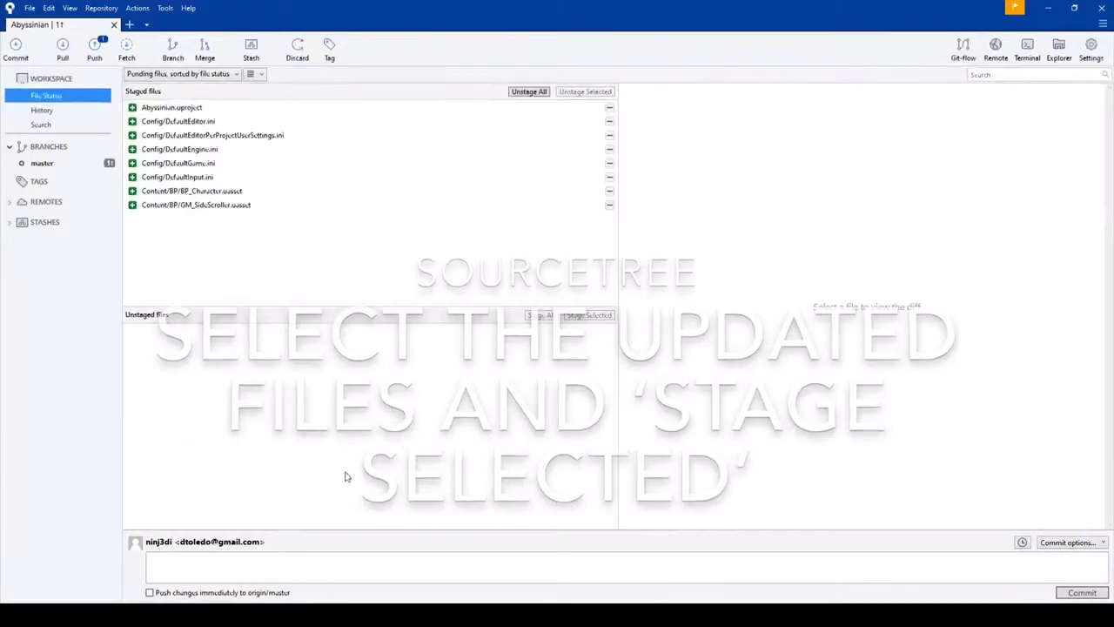
text(New project wi)
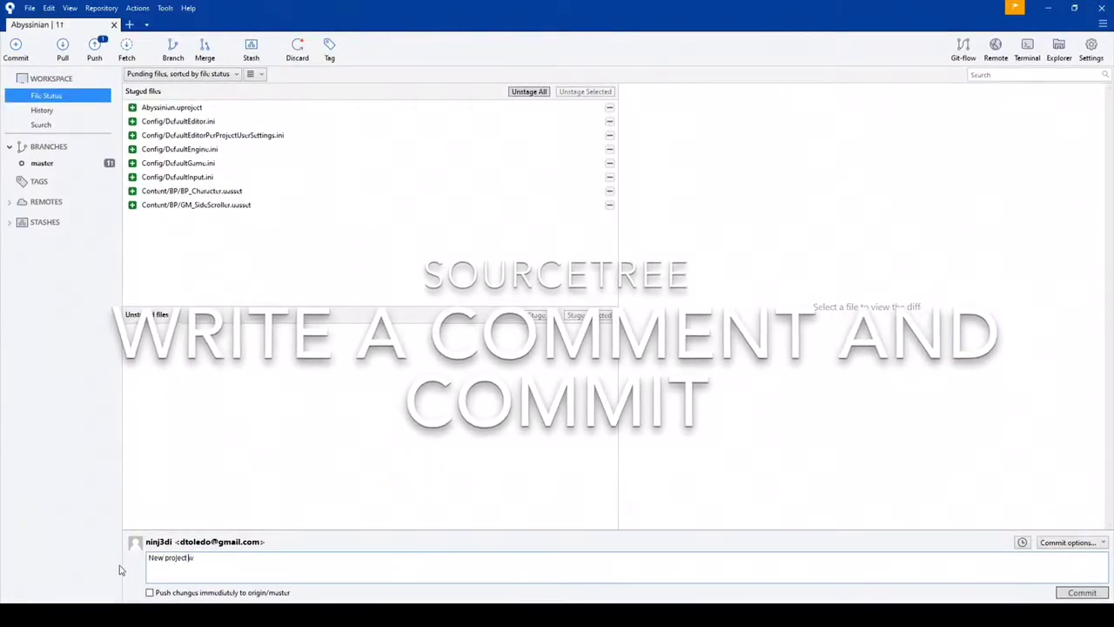
text(th Starter Contente)
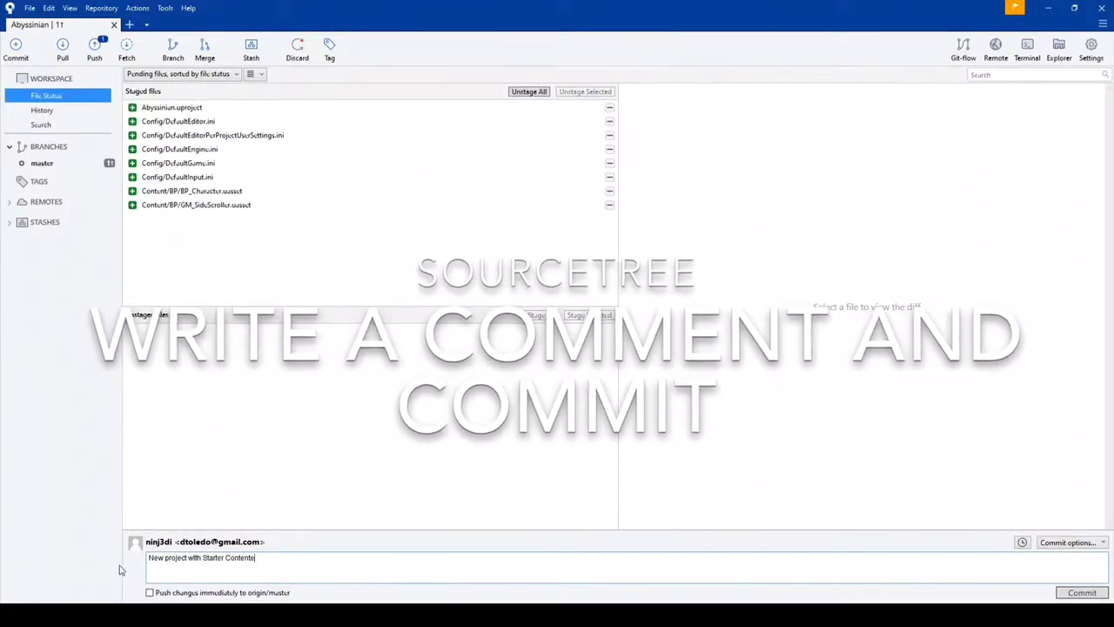
- Commit the staged files and push master to origin
click(1070, 593)
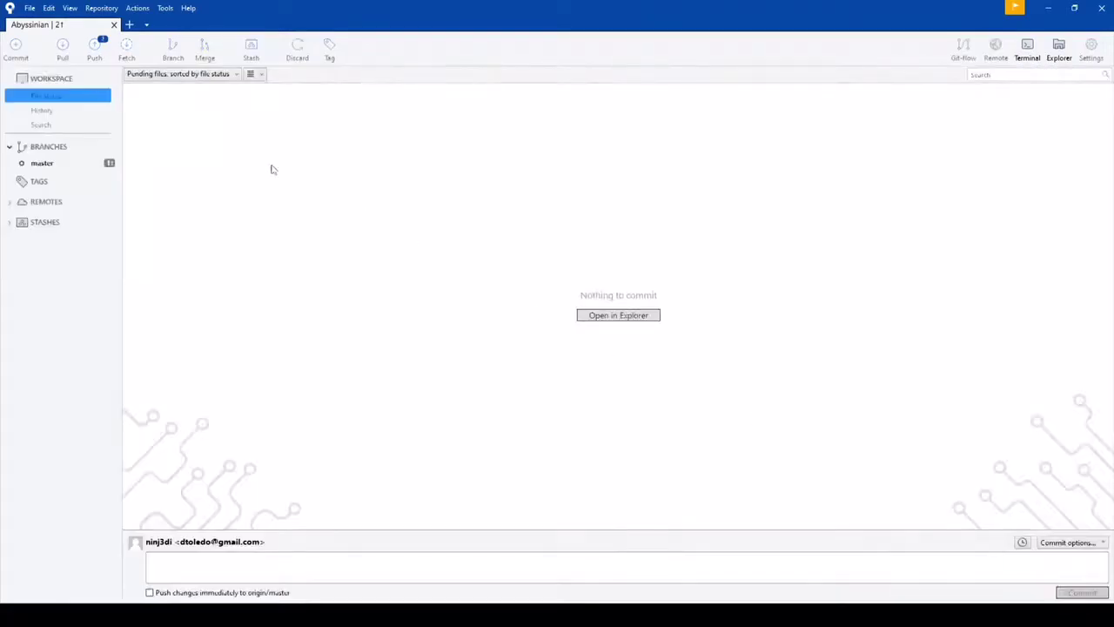
click(94, 48)
click(661, 238)
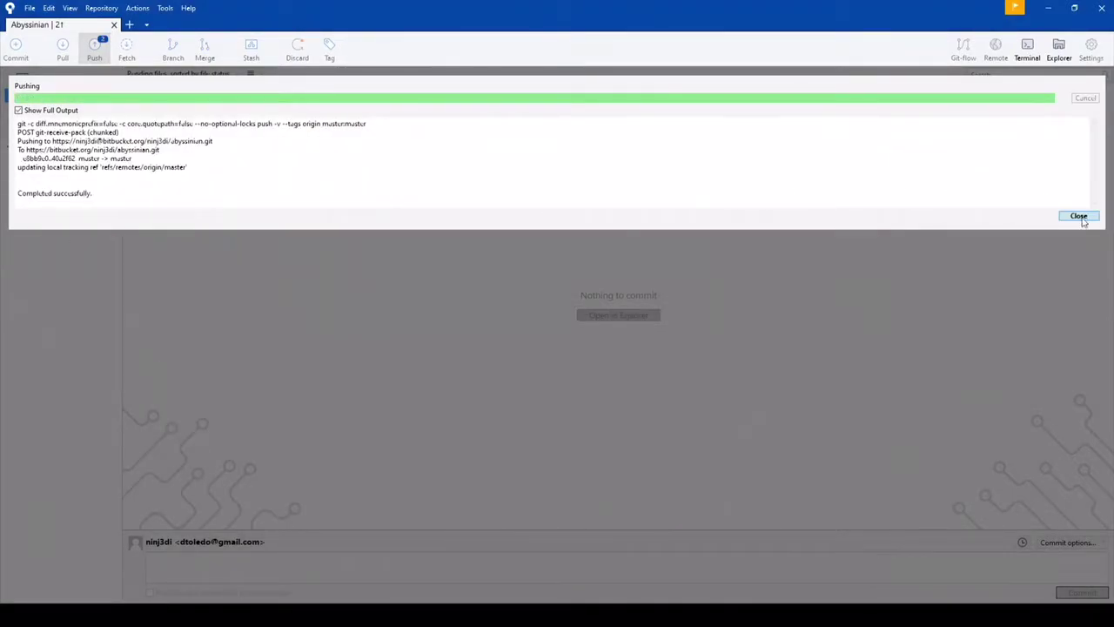
click(1079, 216)
- Browse the commit history and select the newest SideScroller project commit
click(42, 110)
click(248, 120)
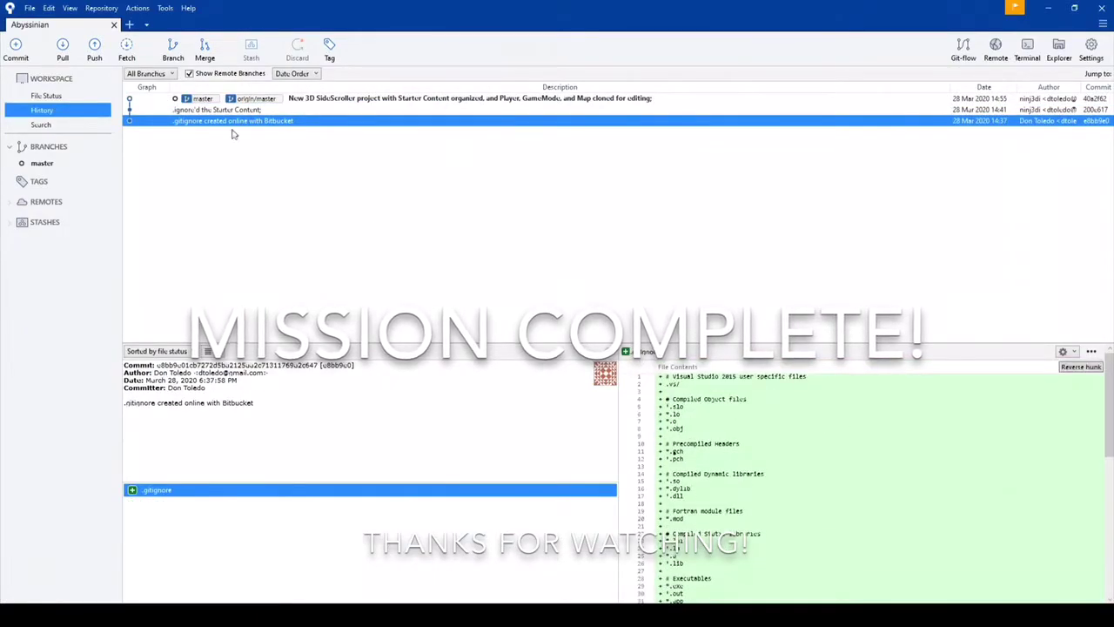
click(228, 110)
key(Up)
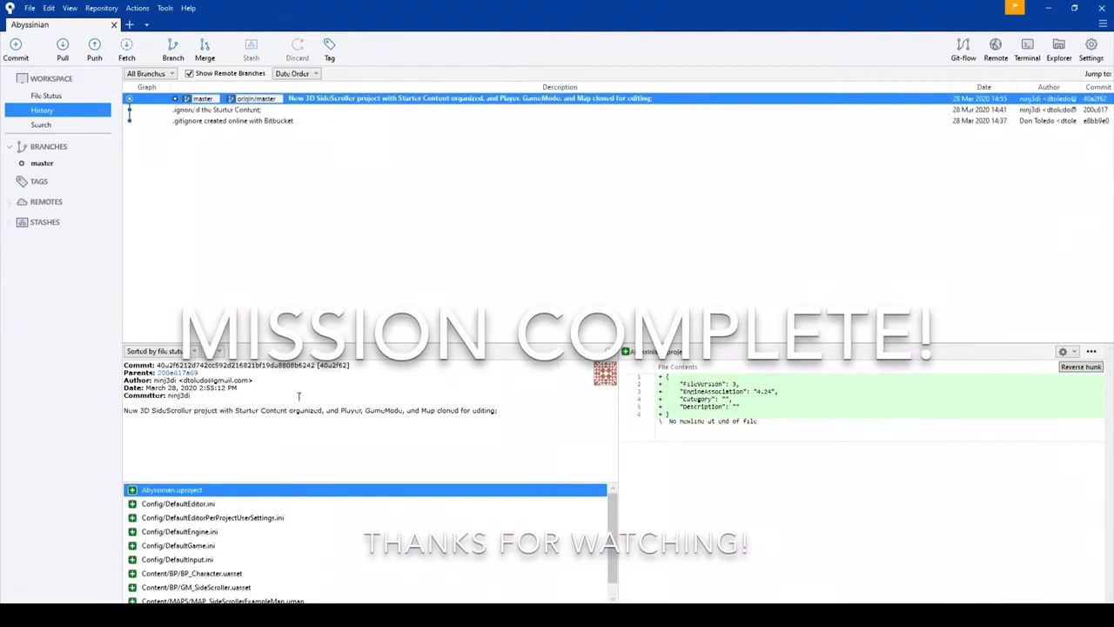